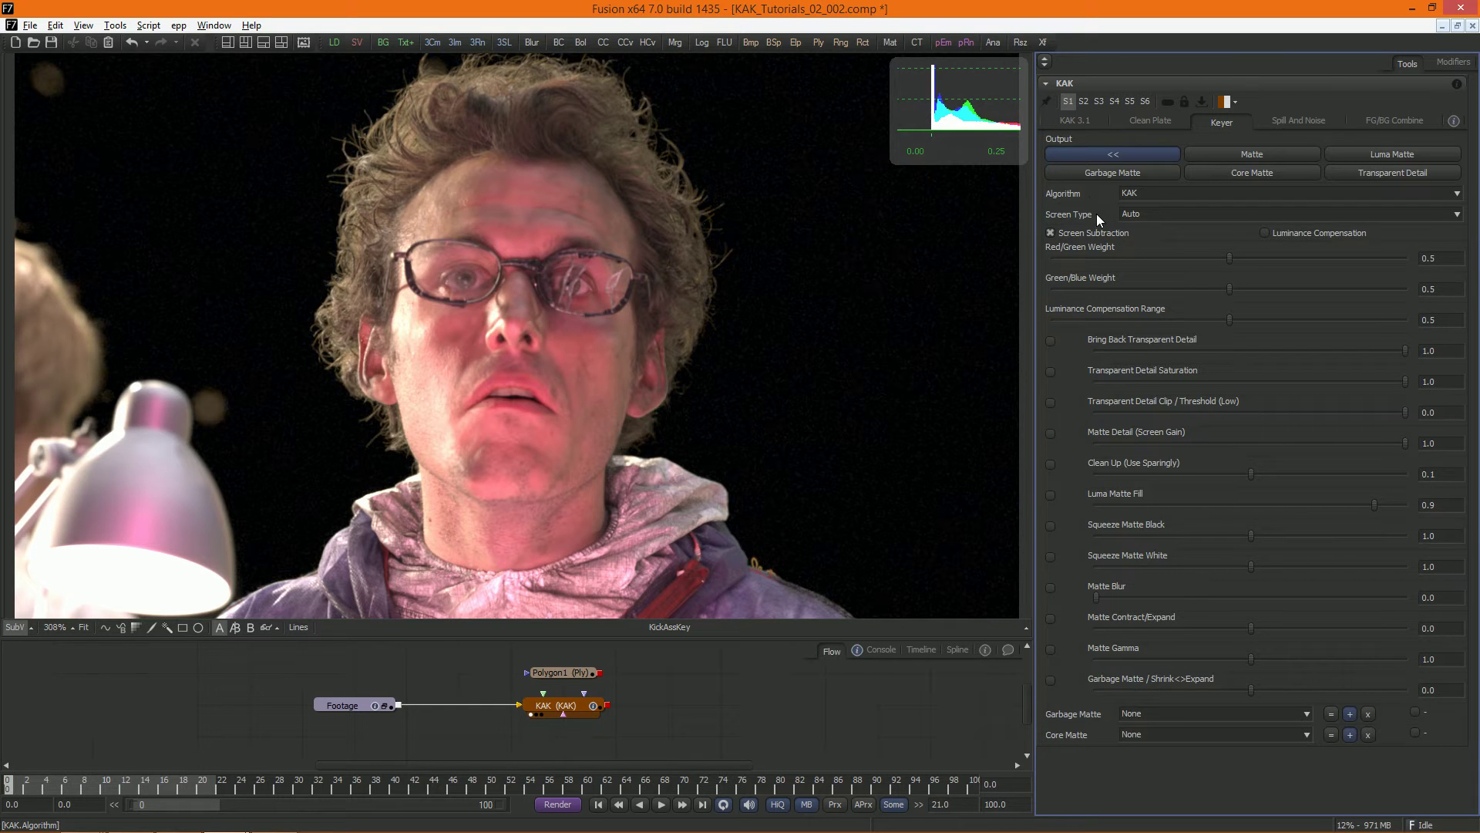
Step: Switch the KAK output to Matte, test the Red/Green and Green/Blue weights, and reset both to 0.5
click(1228, 155)
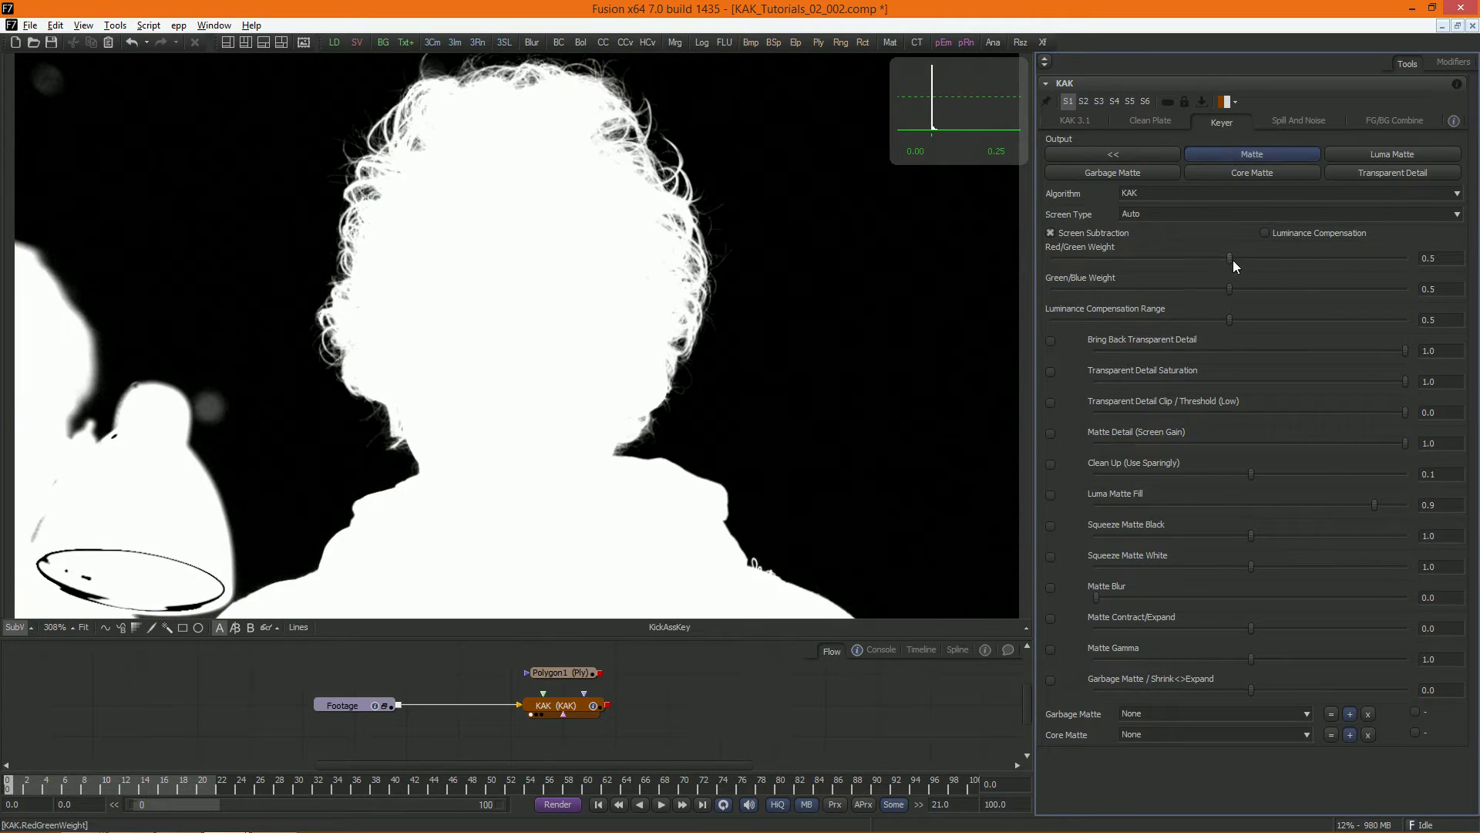
drag(1231, 258, 1150, 257)
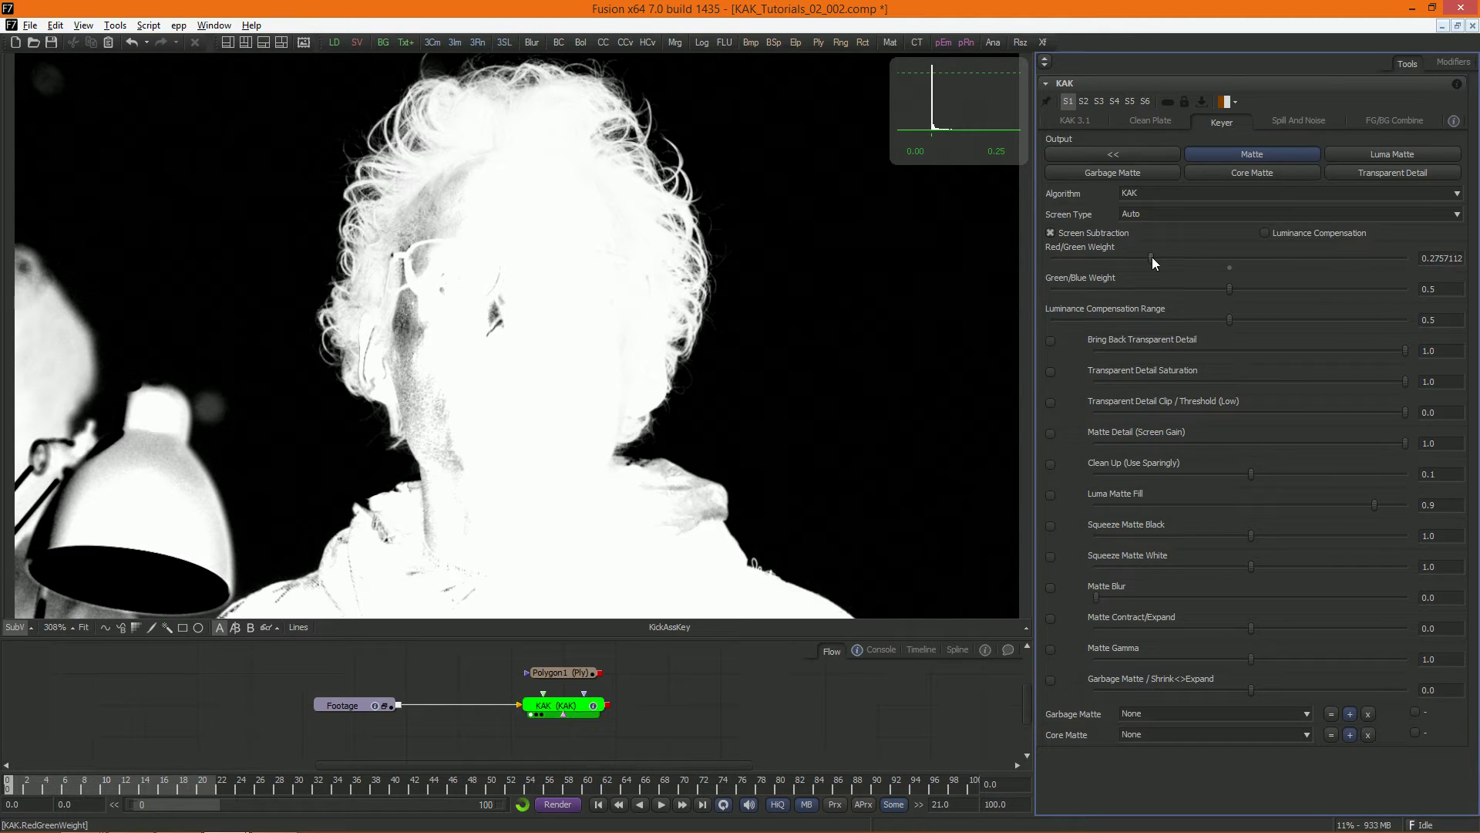
drag(1230, 290, 1427, 291)
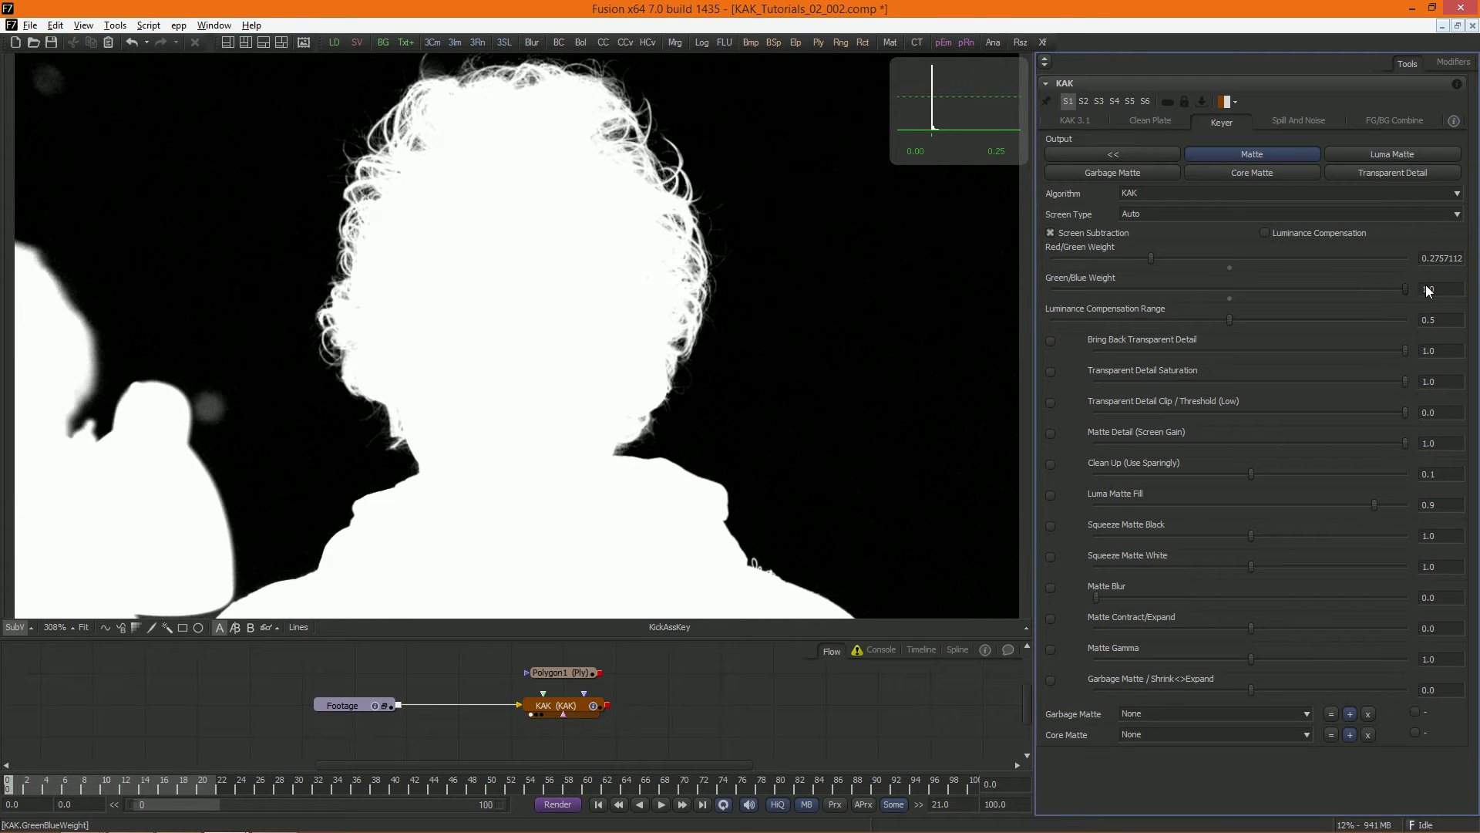
click(1230, 298)
click(1229, 267)
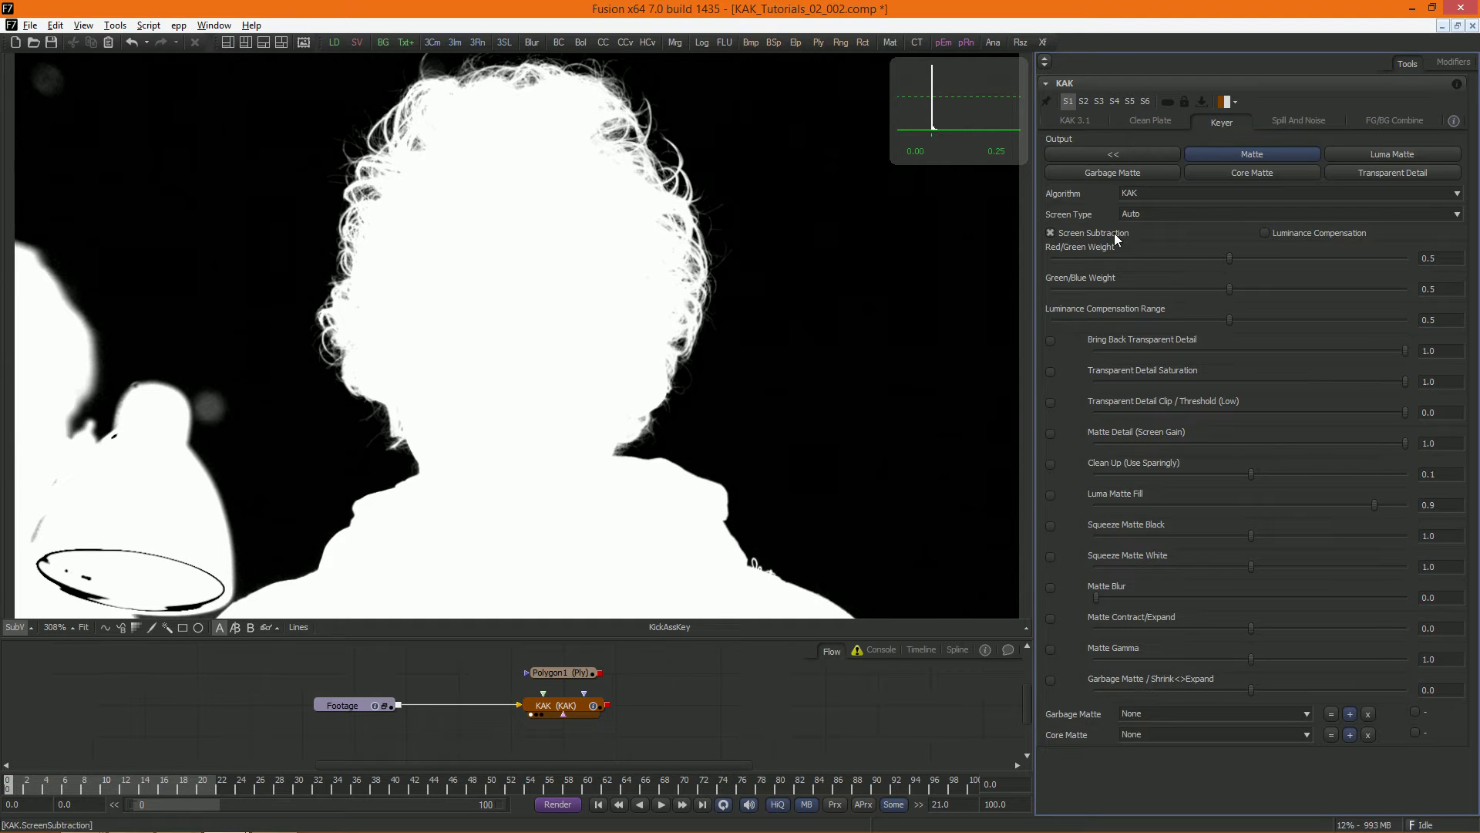
Step: Return to the keyed colour image and compare it with Screen Subtraction off and on
click(1122, 153)
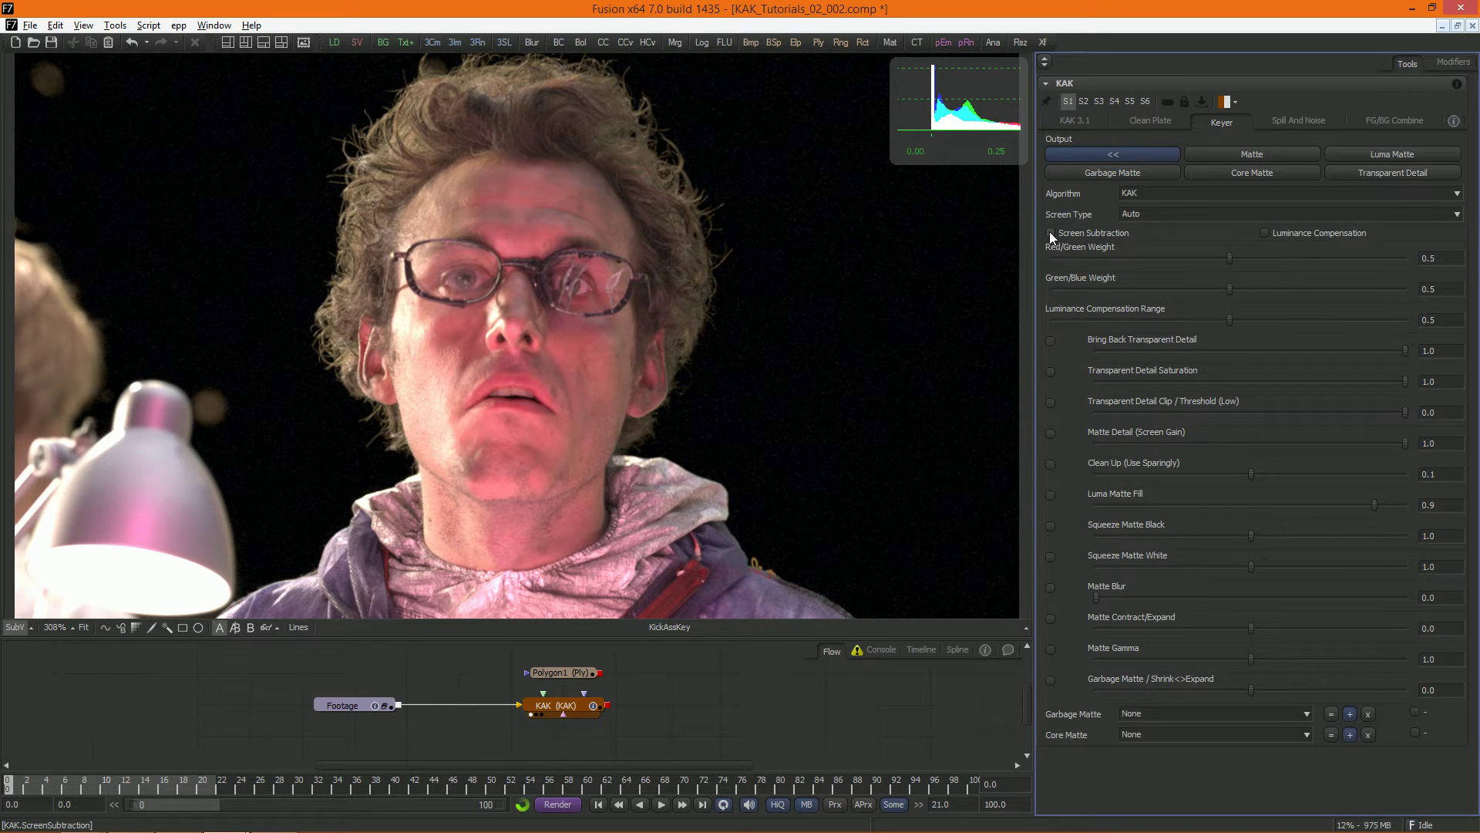
click(1049, 233)
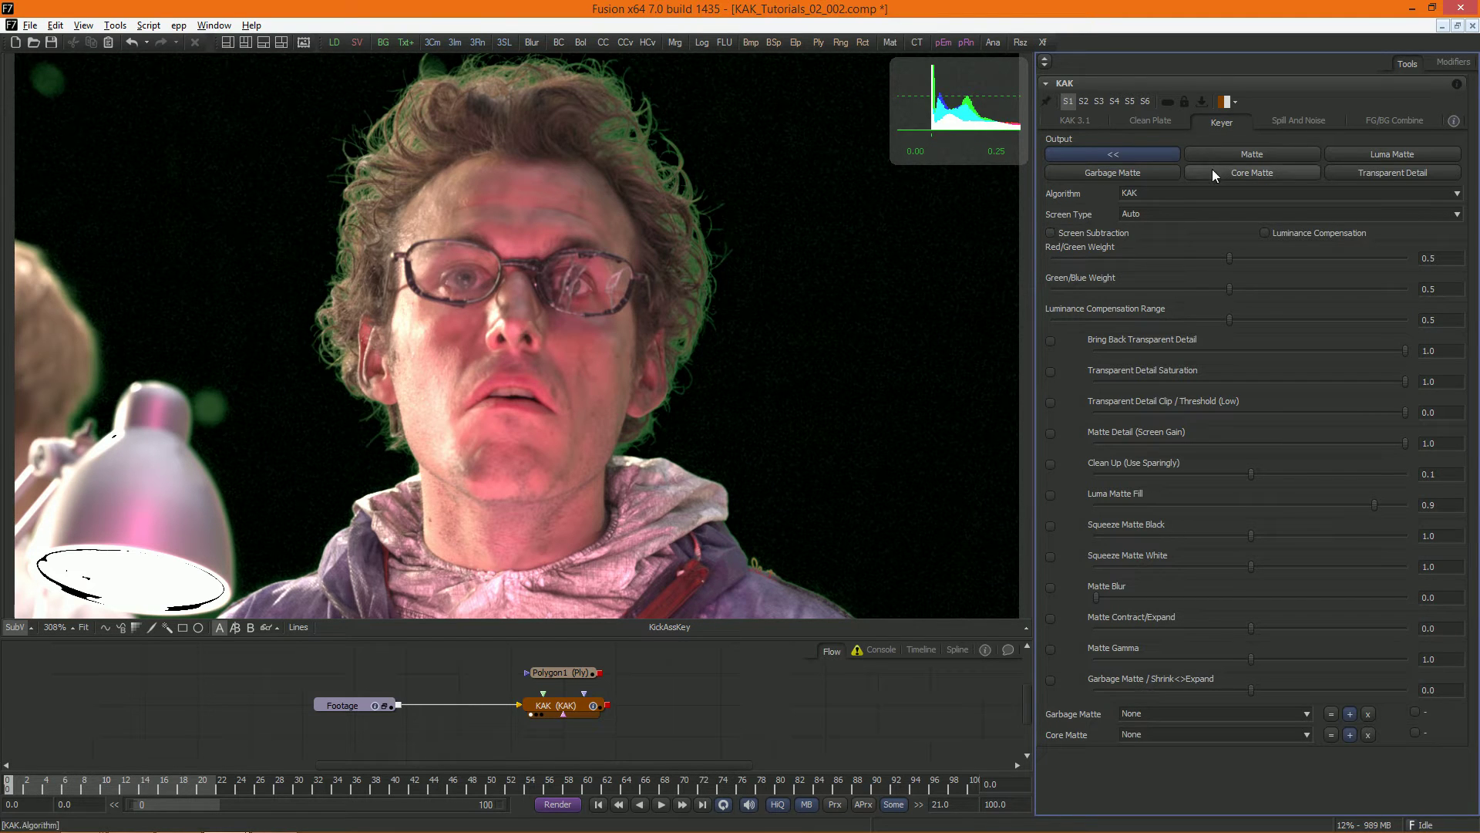
click(1050, 233)
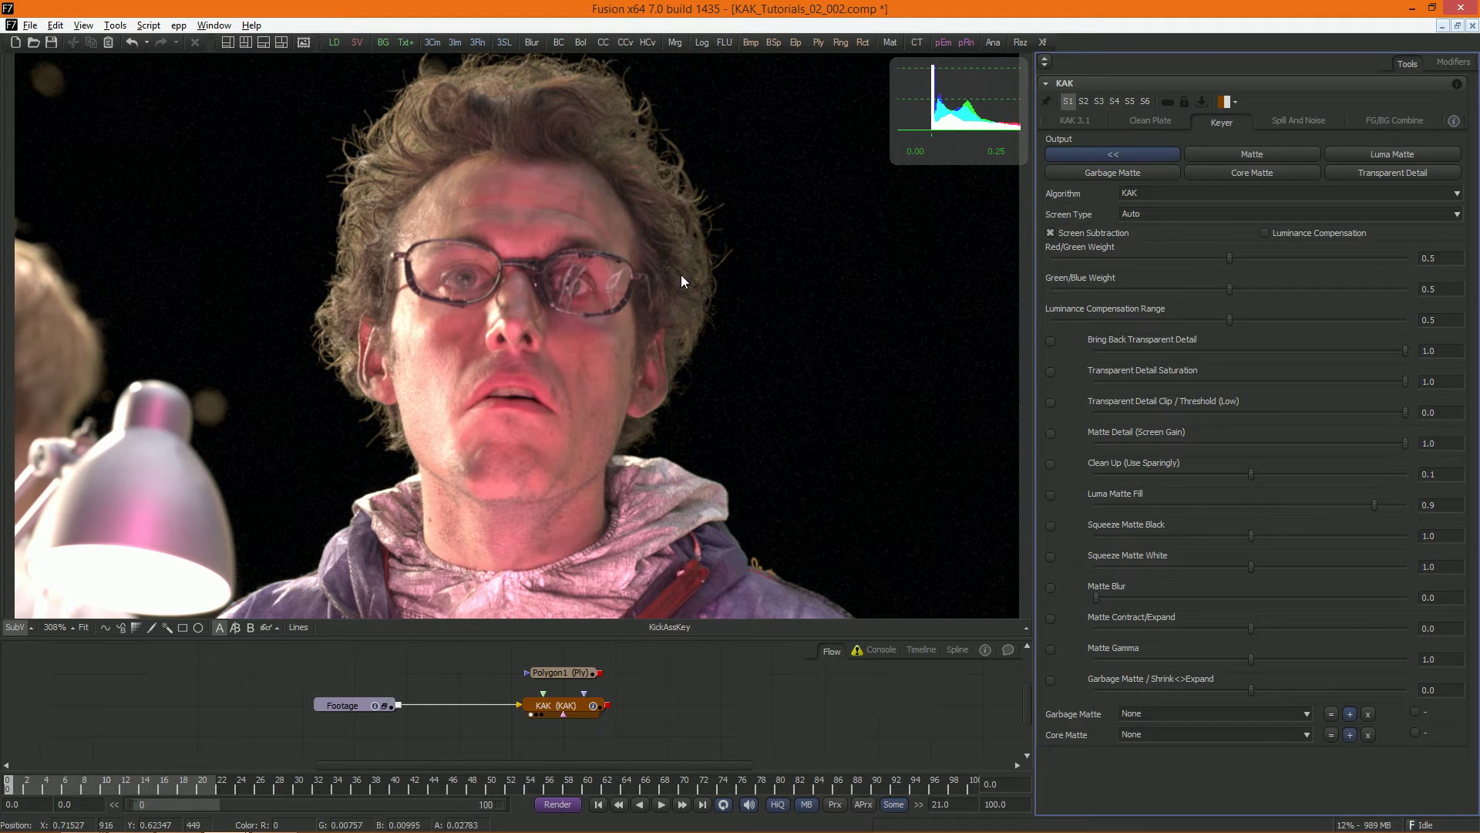
Step: Try Red/Green Weight at 0.2, then reset it to 0.5 with Screen Subtraction off
click(1066, 258)
click(1128, 265)
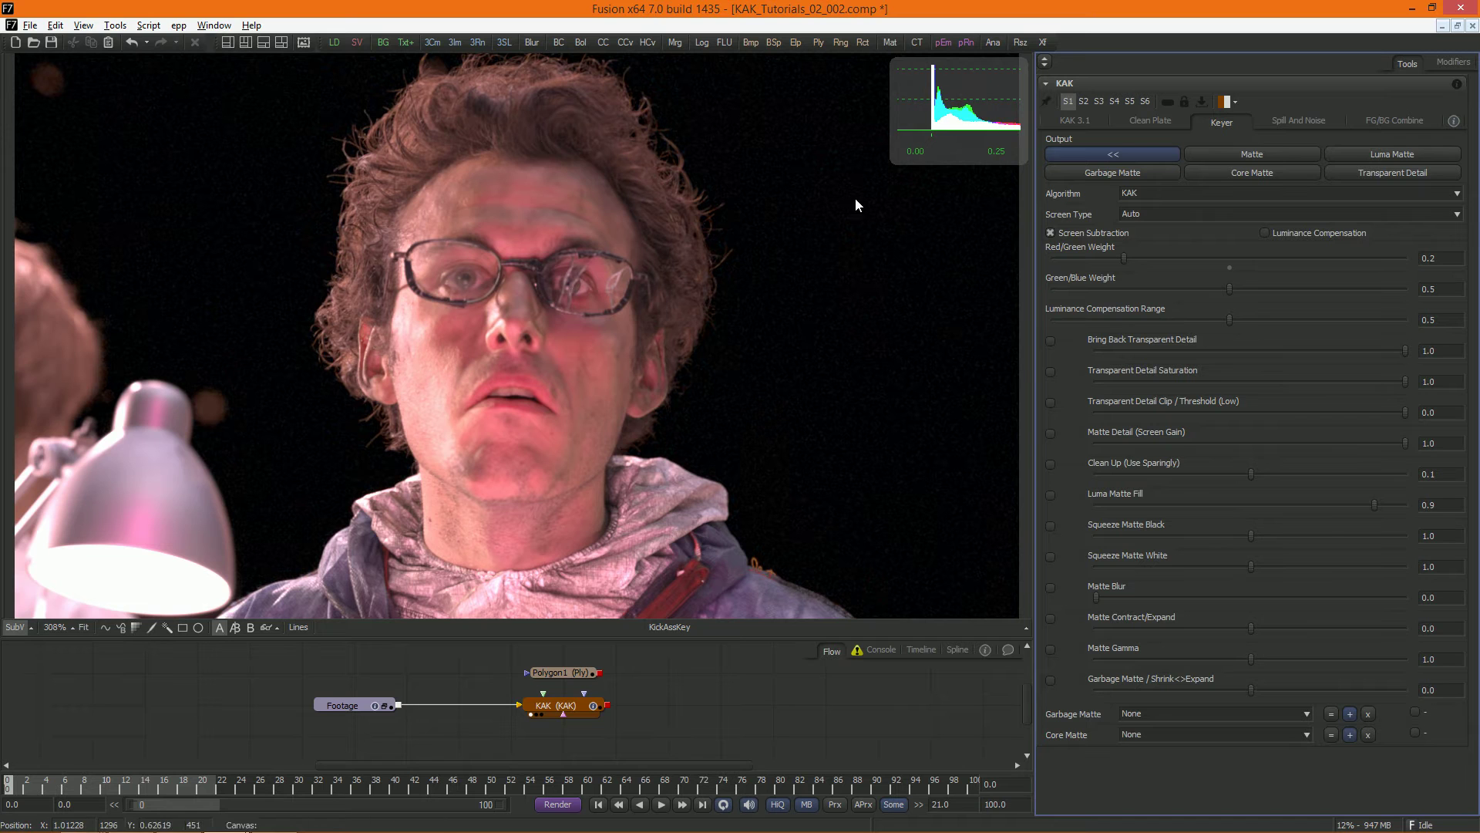
click(1091, 234)
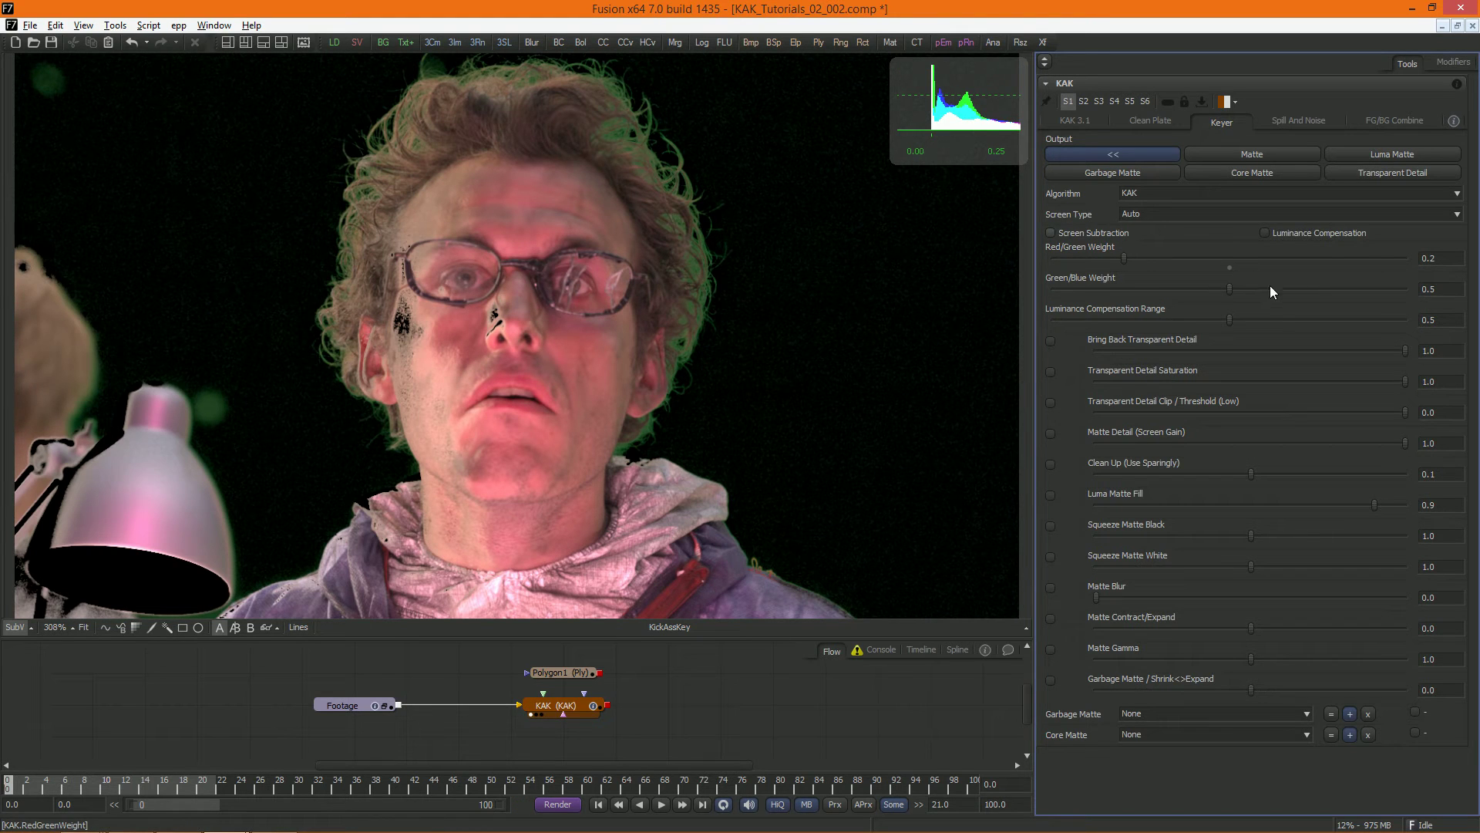
click(1229, 269)
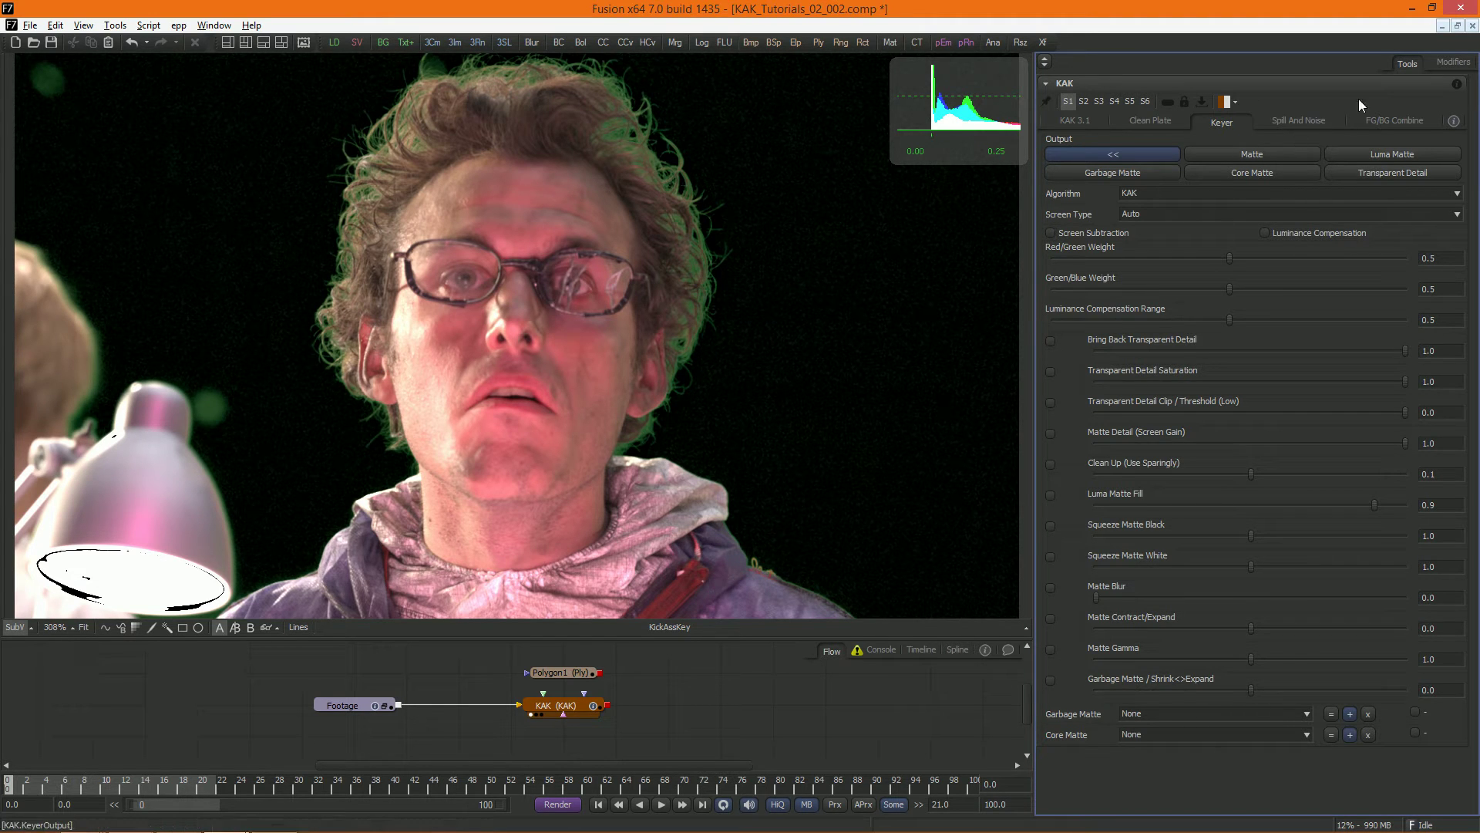
Step: Re-enable Screen Subtraction, tick Luminance Compensation, and raise its range to about 0.84
click(1066, 235)
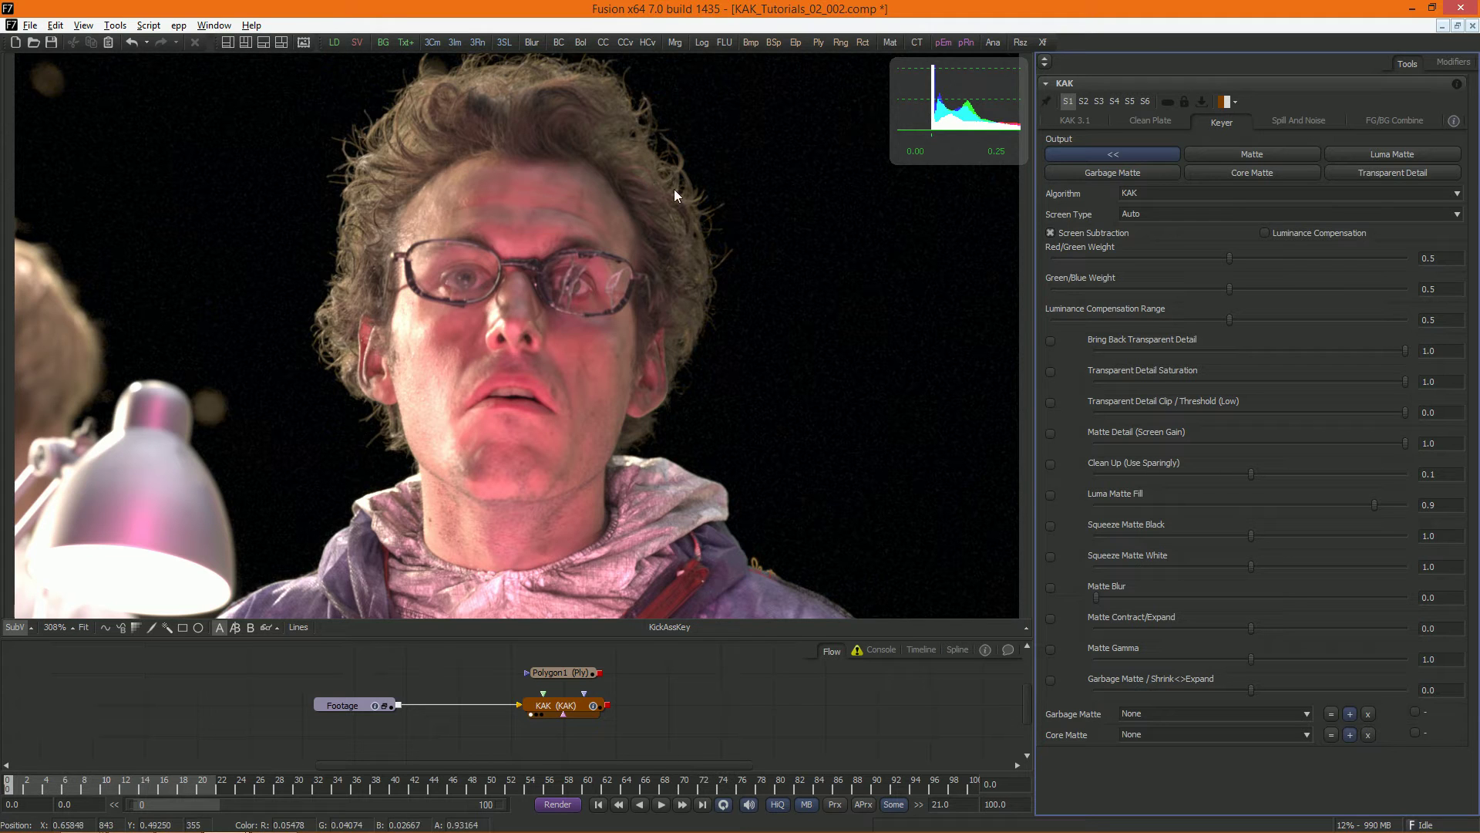
click(1264, 233)
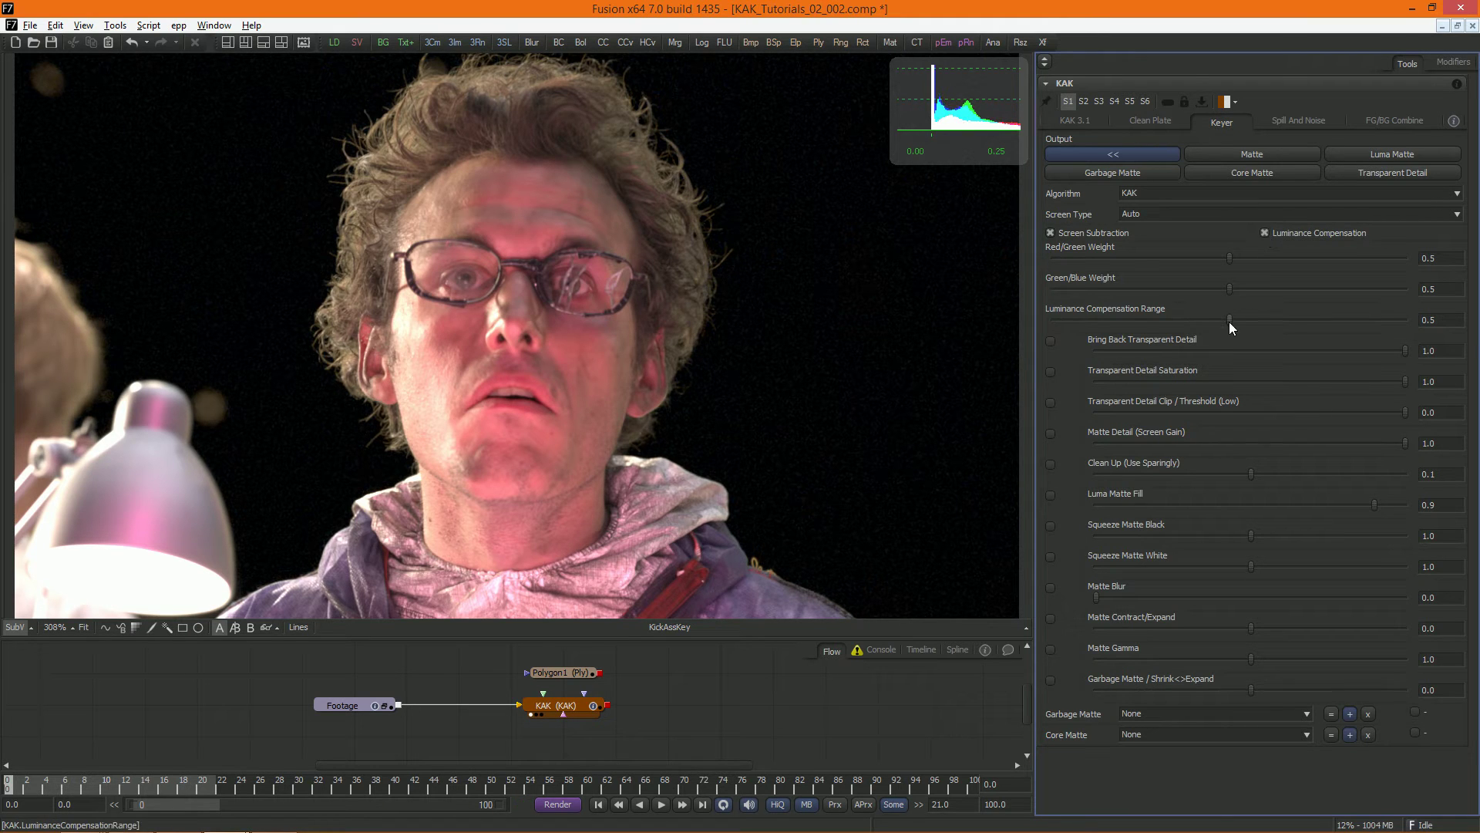
drag(1229, 321, 1347, 326)
Step: Reset and disable Luminance Compensation, then enable Transparent Detail Clip with Bring Back Transparent Detail off
click(1229, 327)
click(1263, 233)
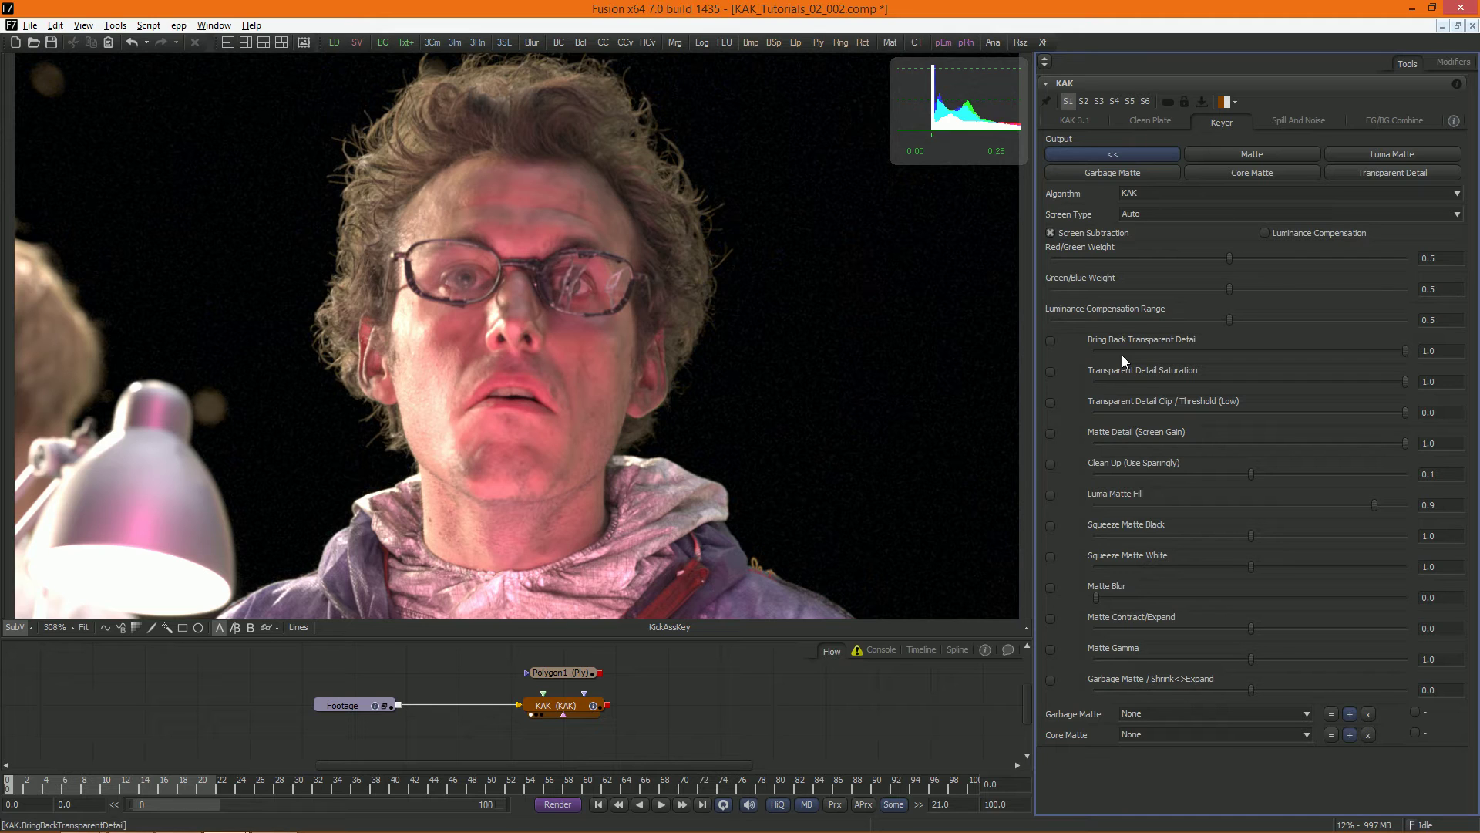
click(1050, 342)
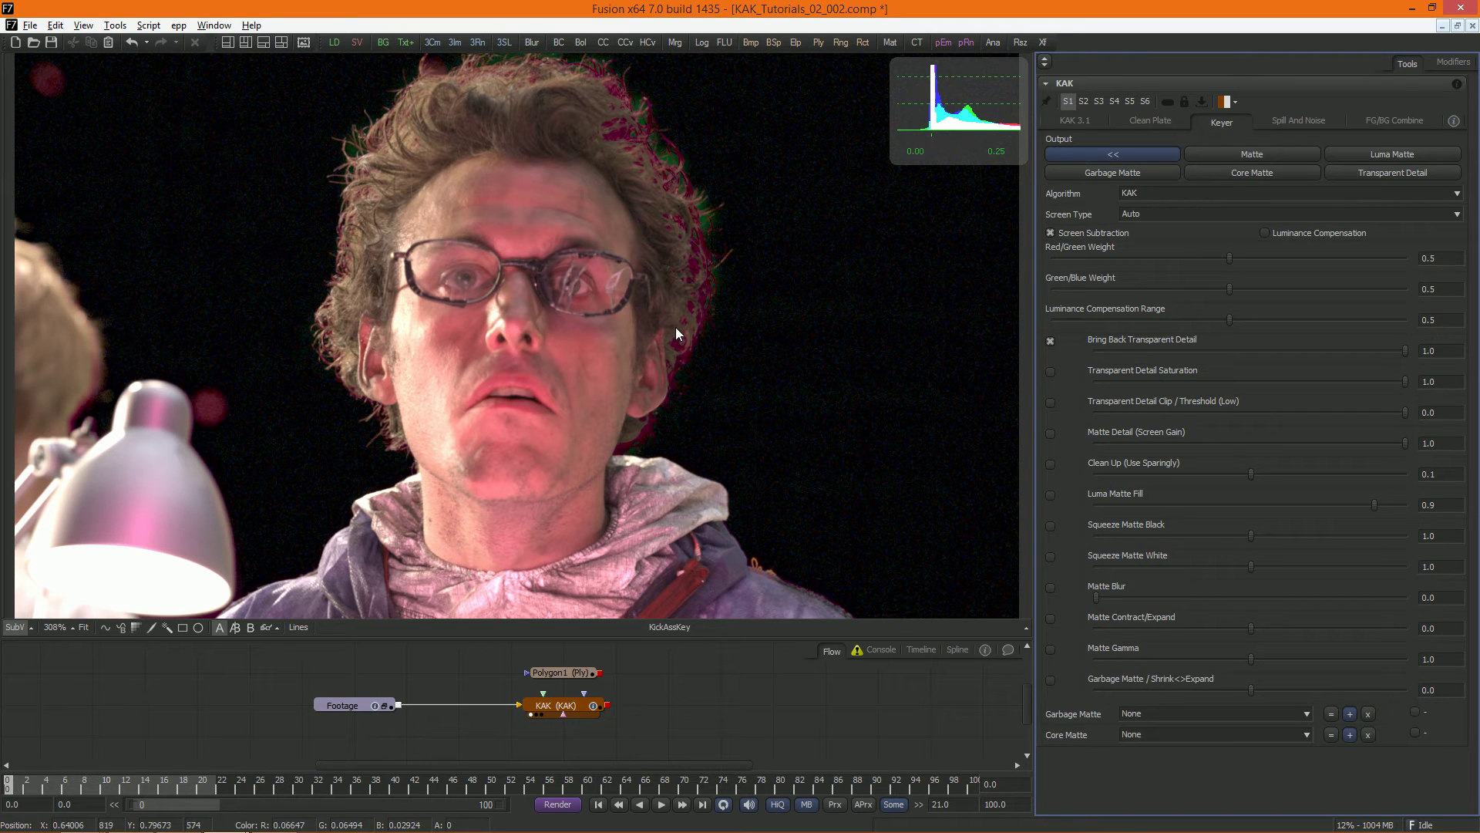
click(1050, 402)
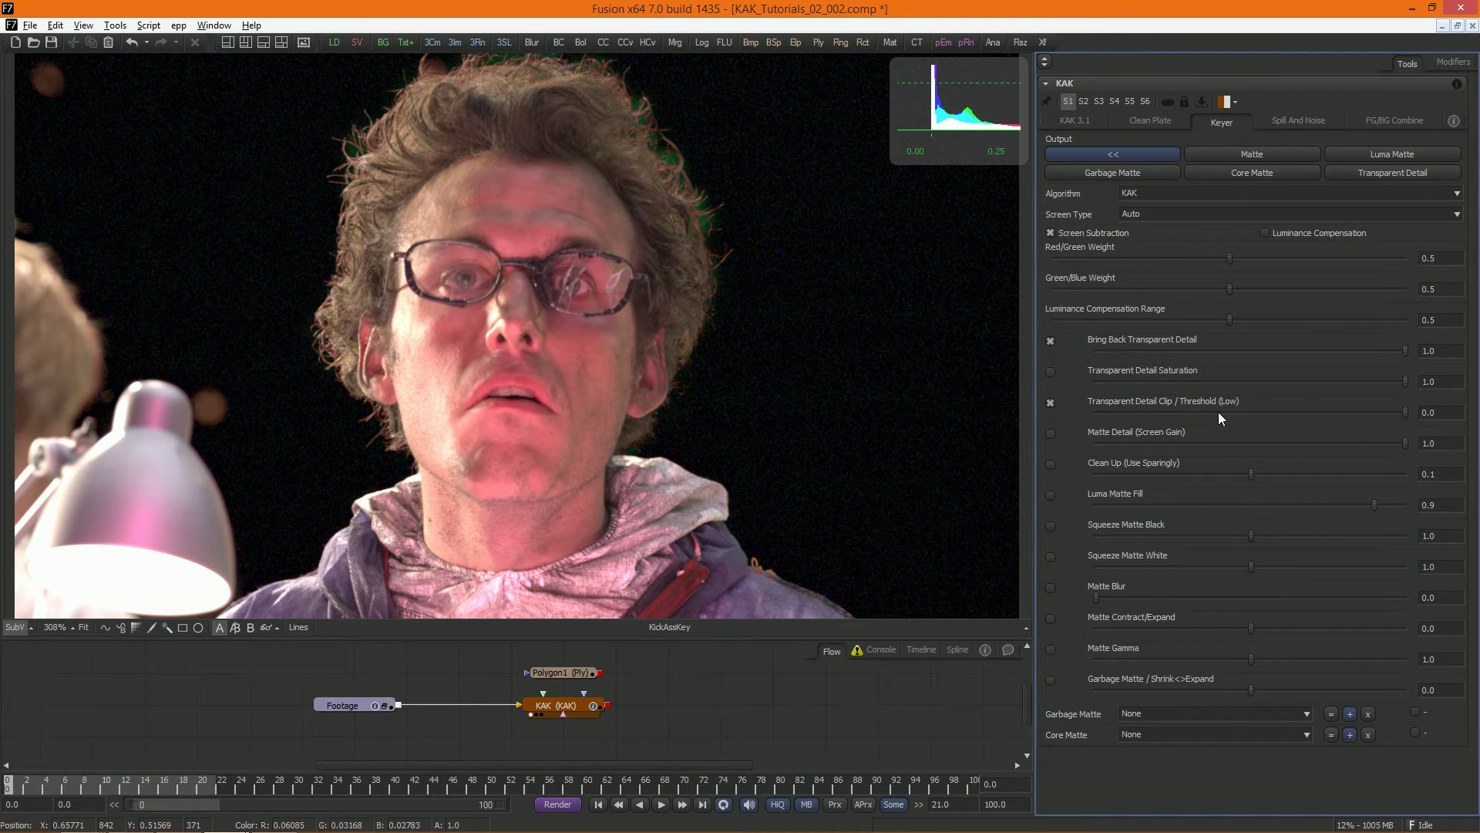
click(1050, 341)
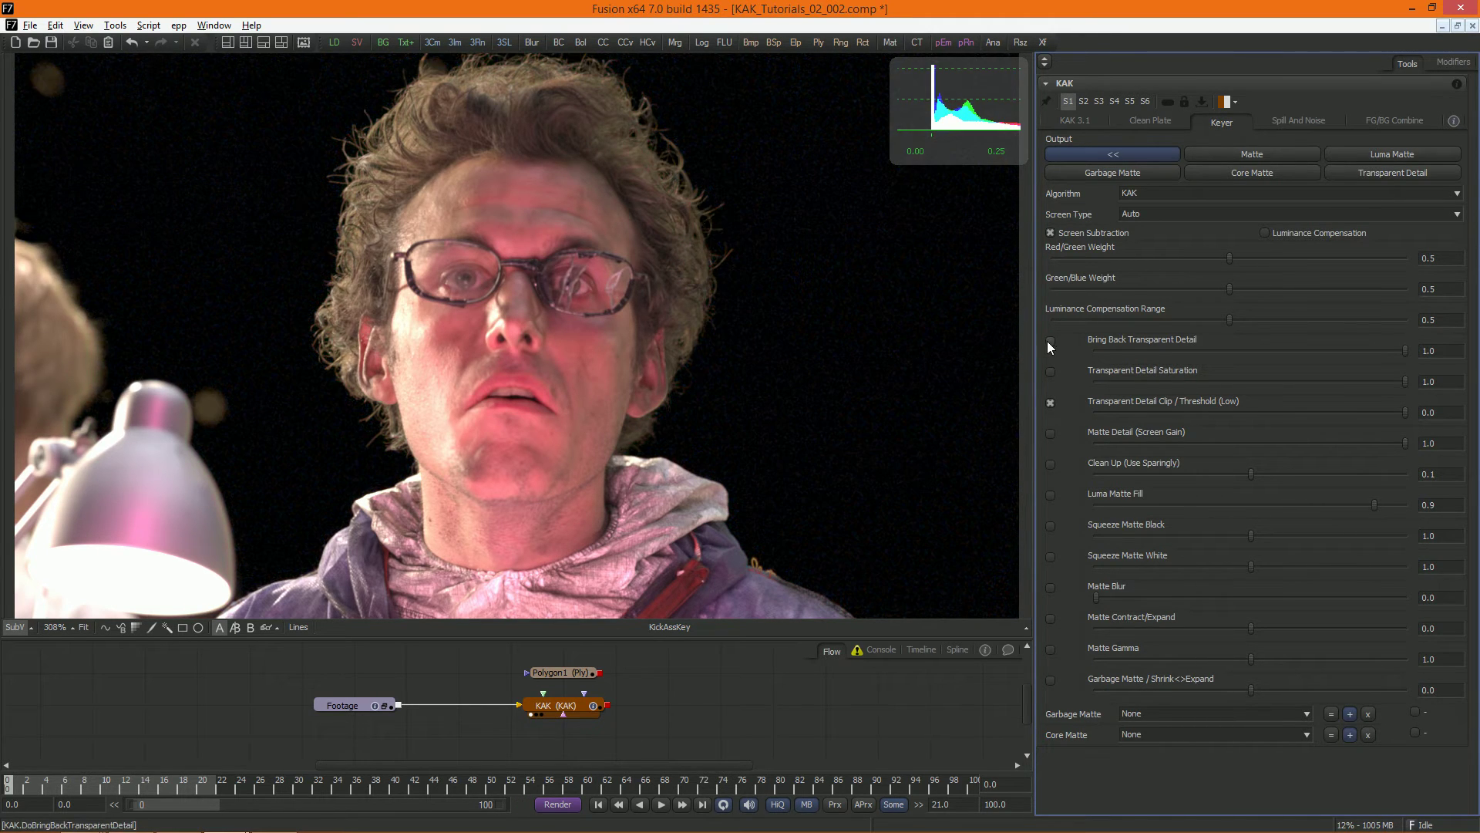
Step: Re-enable Bring Back Transparent Detail and, on the matte view, set Matte Detail gain to about 0.39, left unchecked
click(1049, 342)
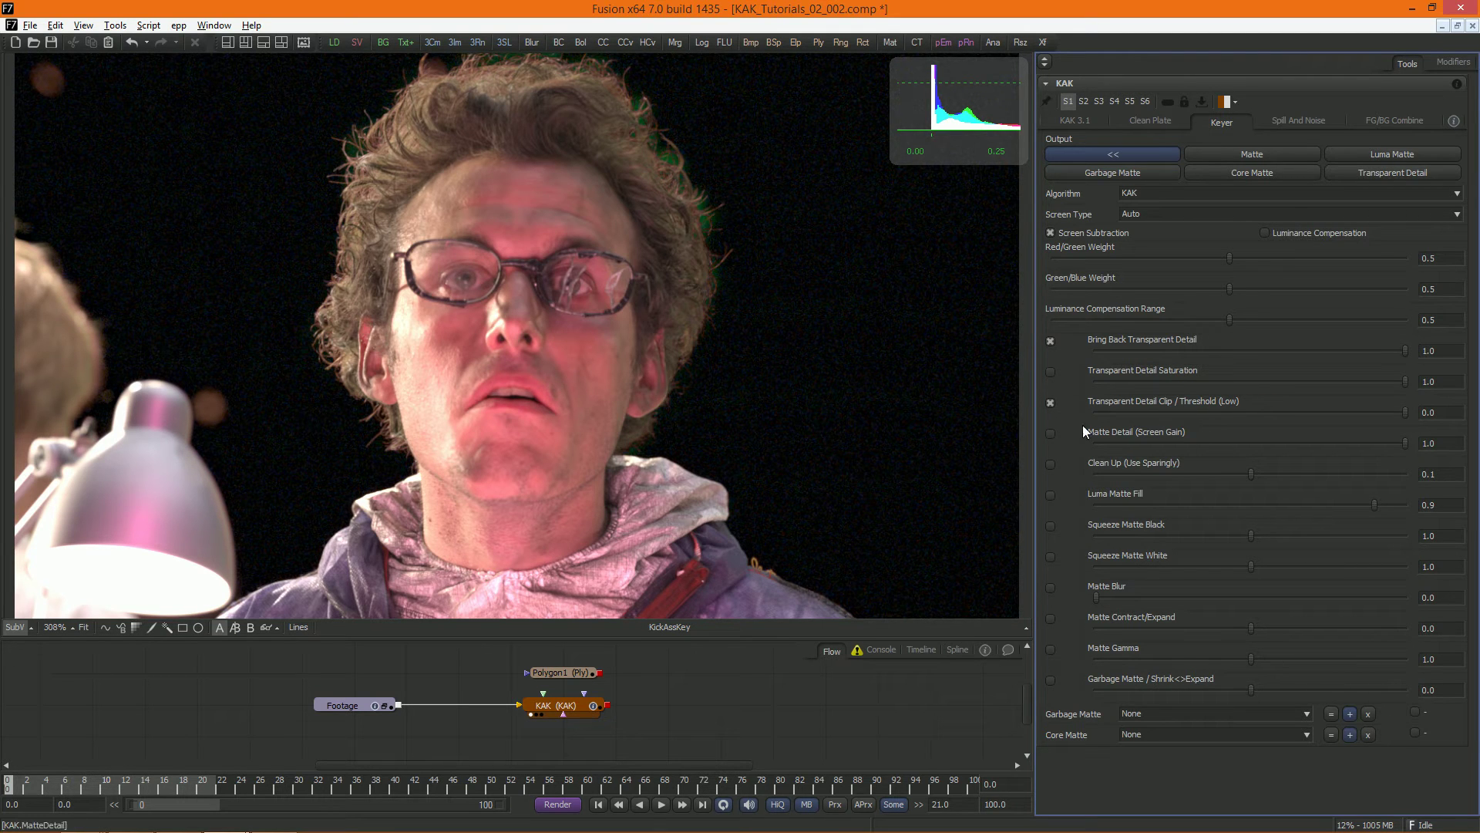
click(1207, 153)
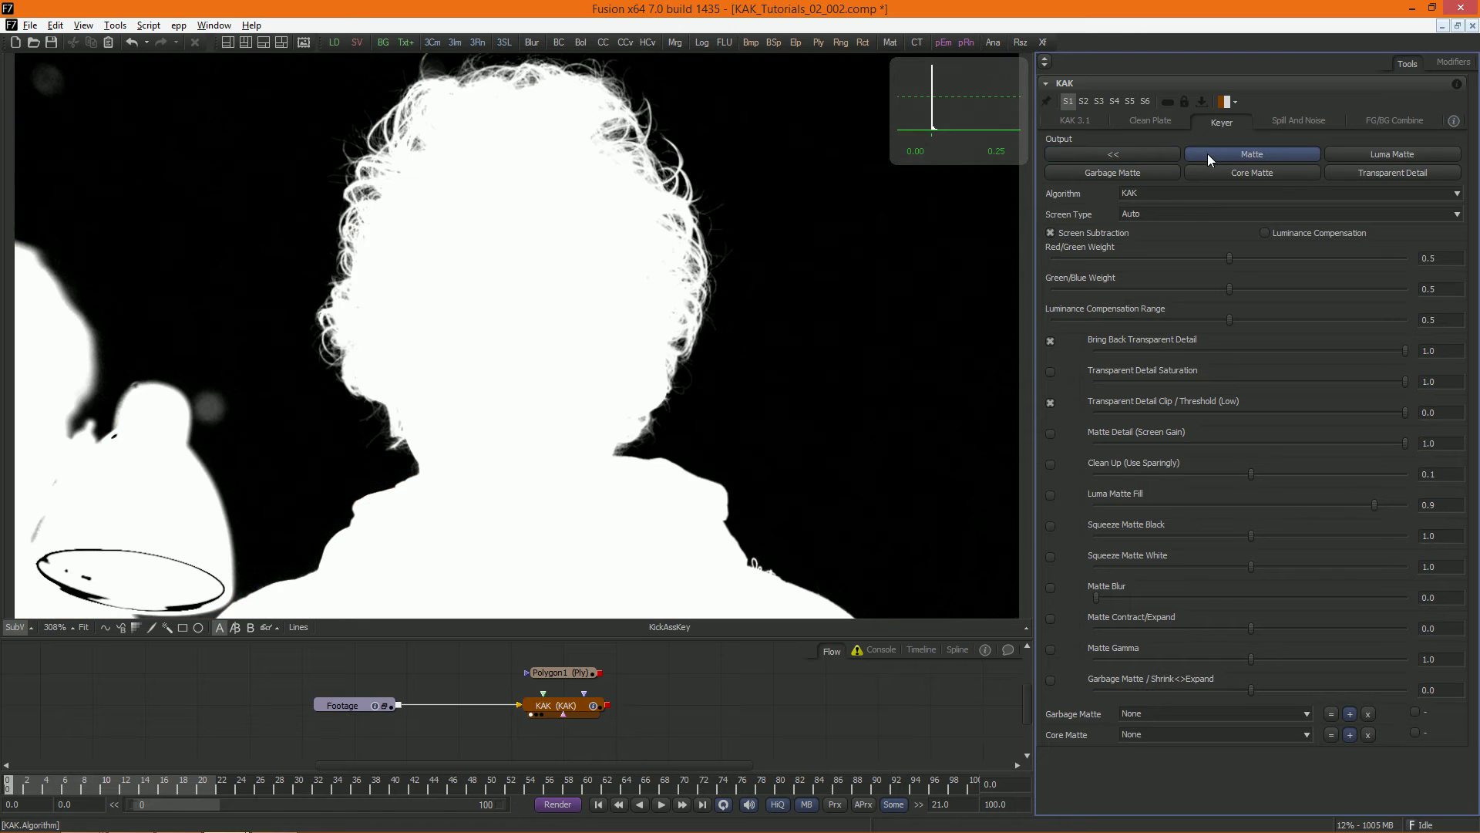
click(1049, 433)
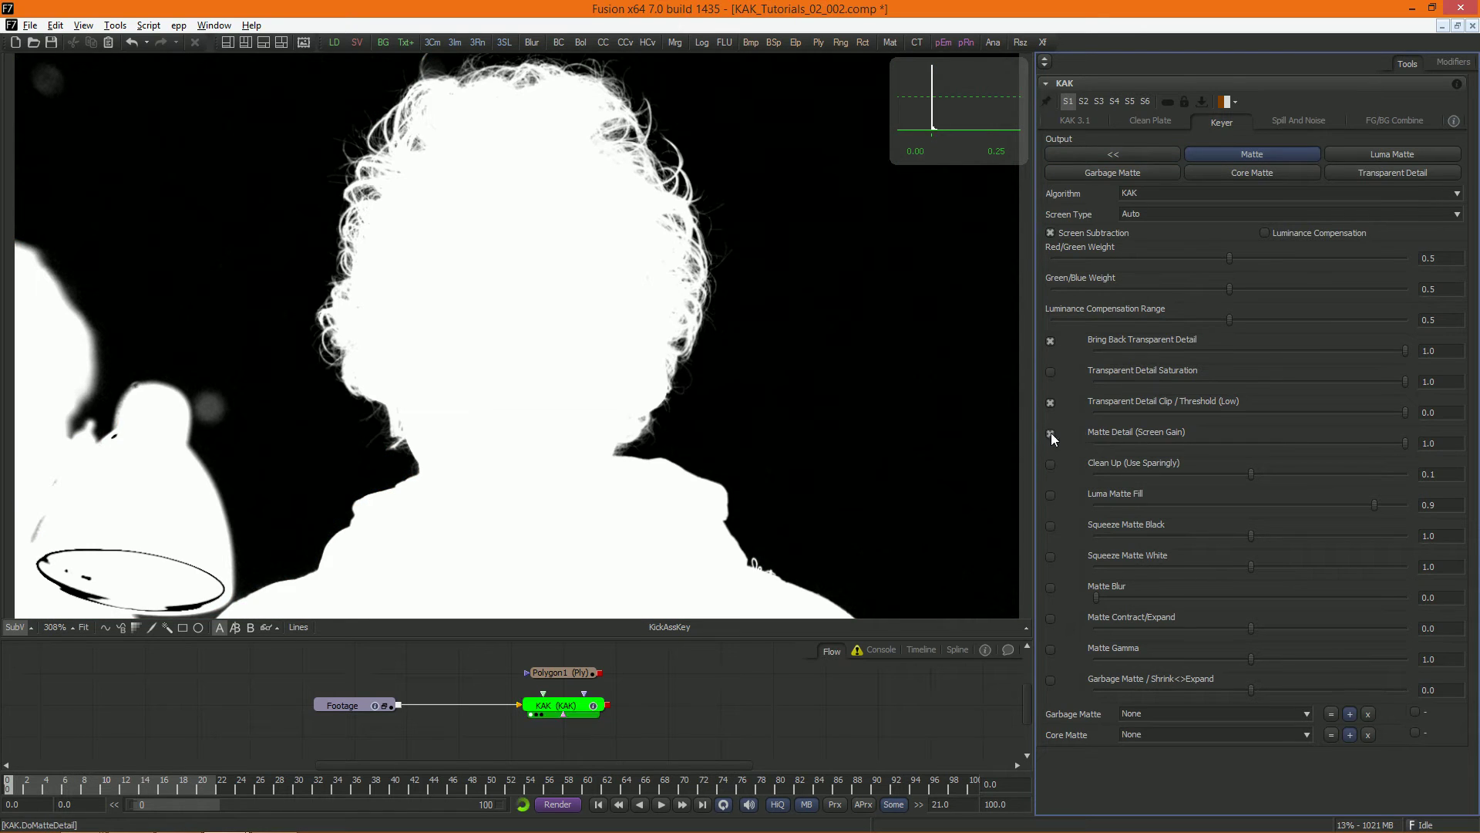
drag(1404, 442, 1215, 445)
click(1050, 433)
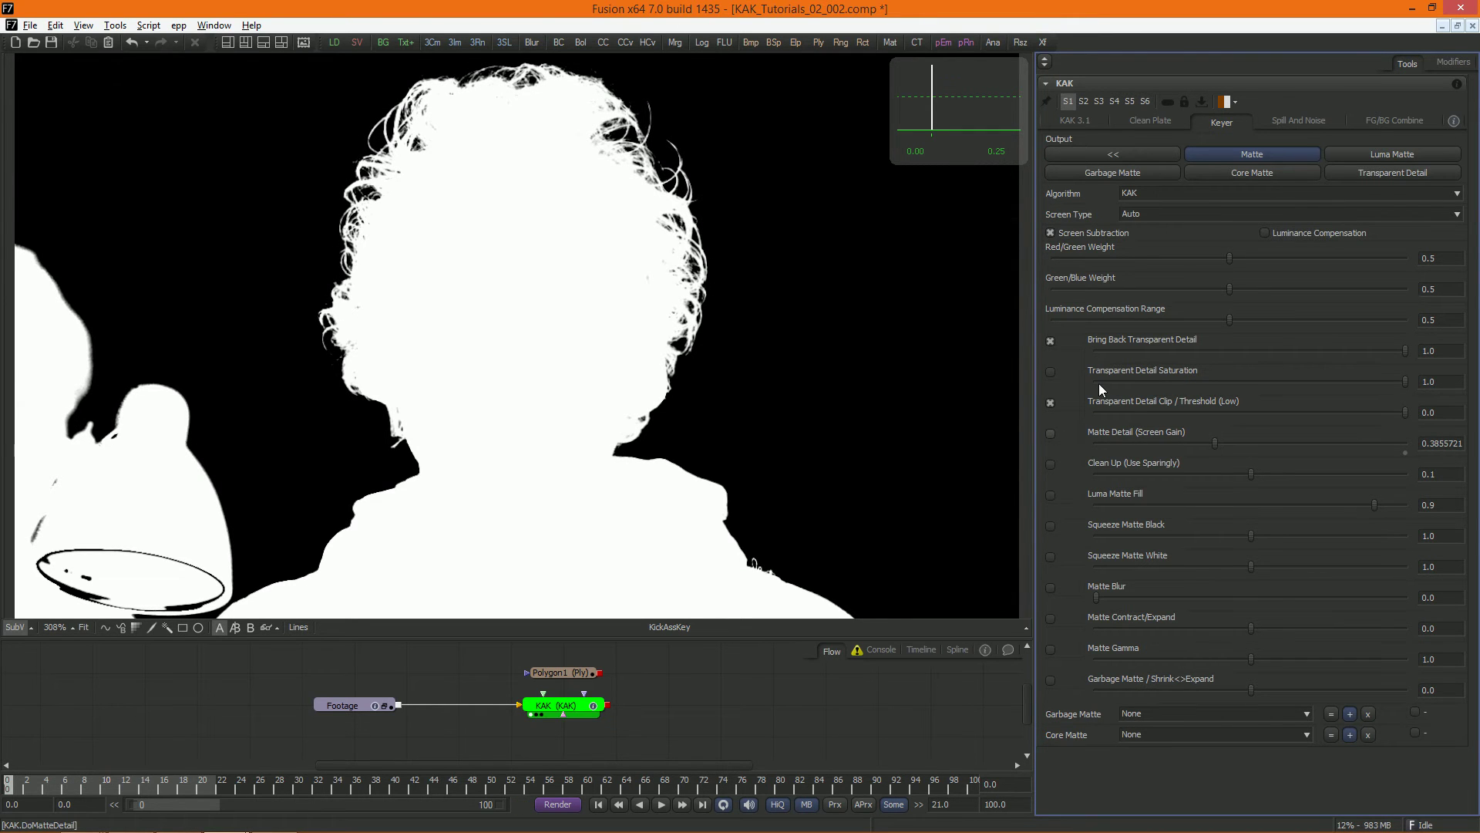
Step: Back on the keyed colour image, test Clean Up (Use Sparingly) and leave it unticked at 0.1
click(1084, 157)
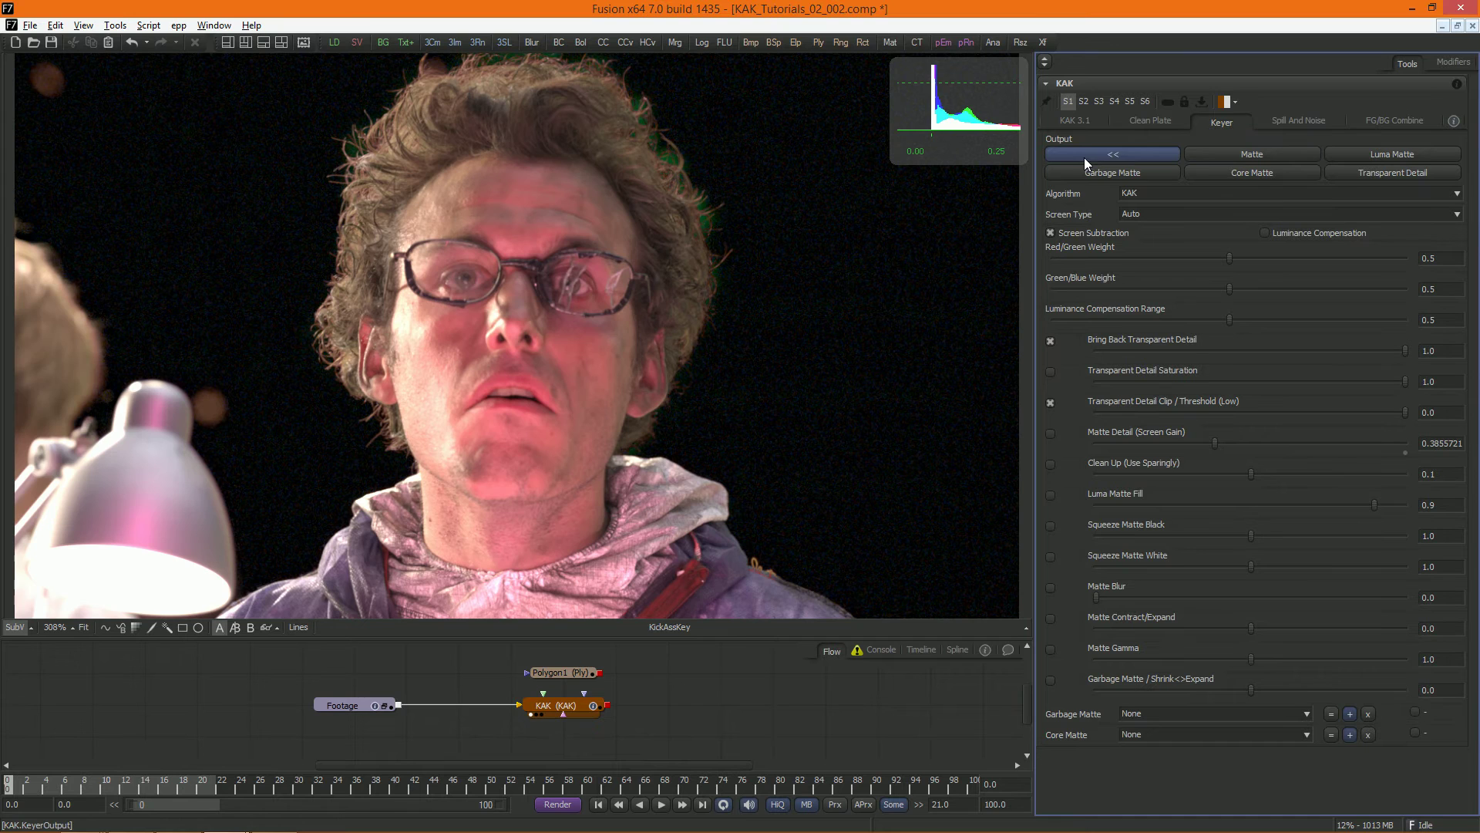
click(1050, 465)
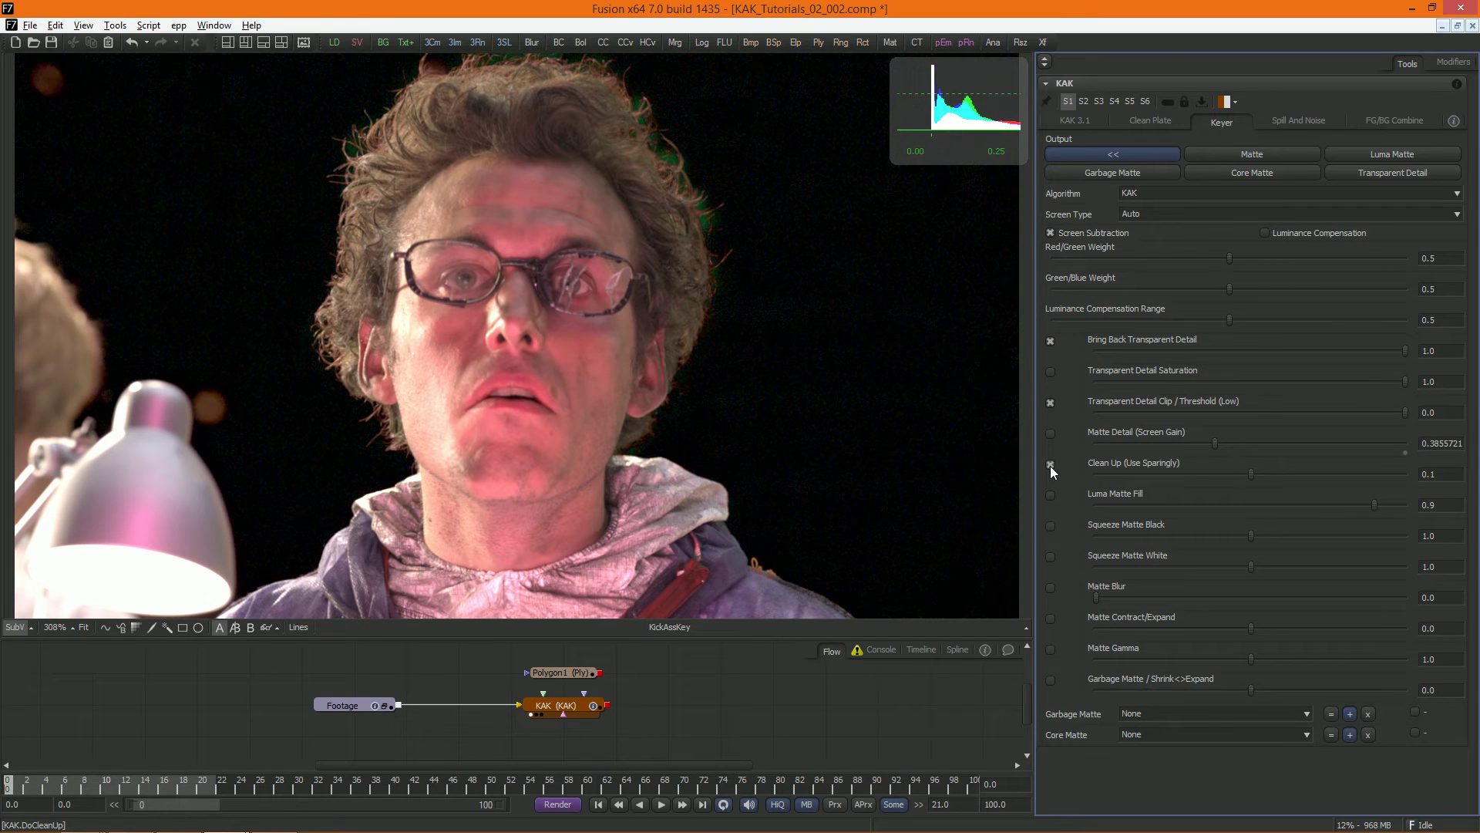
click(1050, 465)
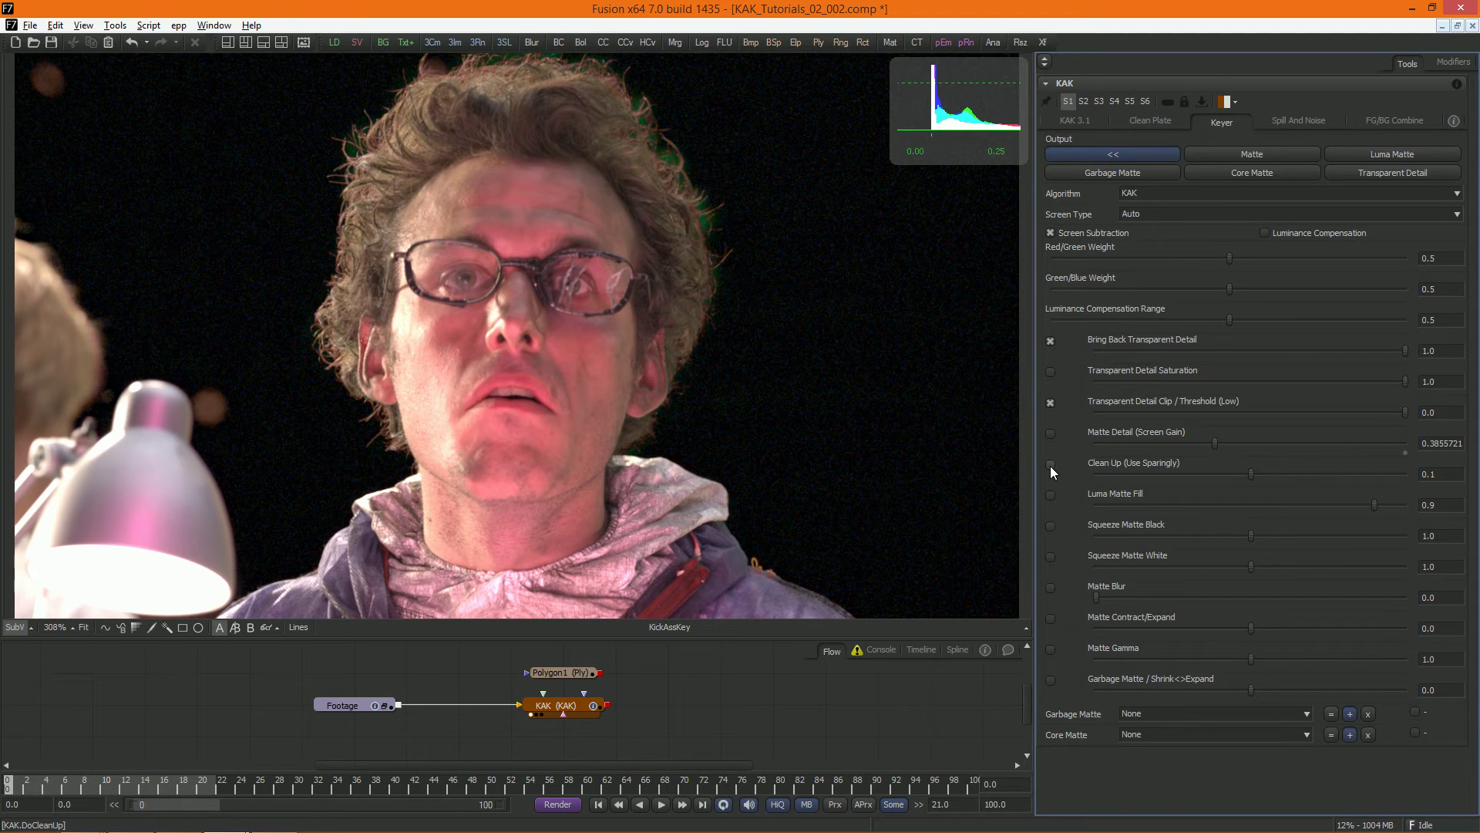
click(1050, 465)
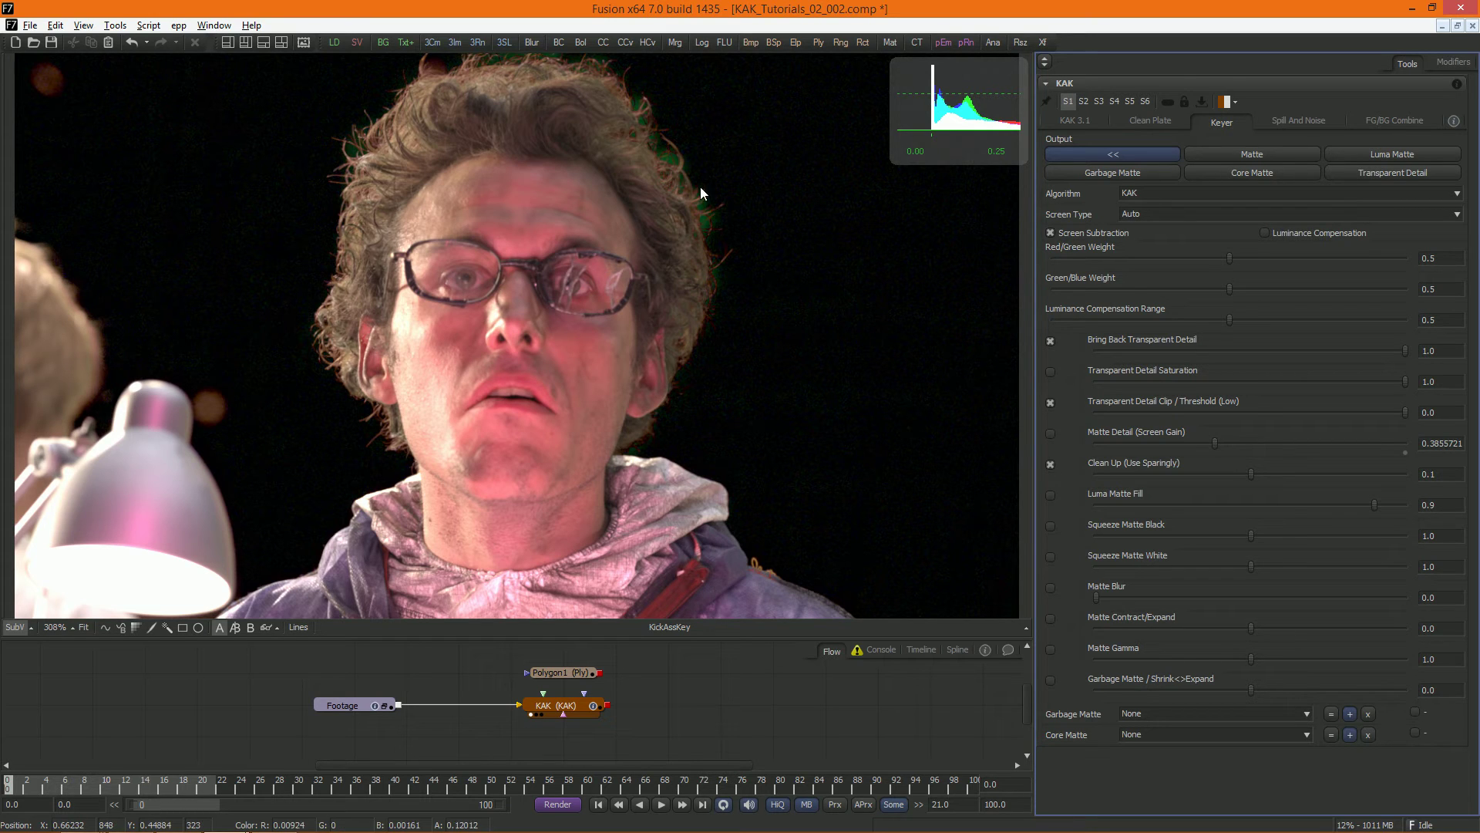
click(1050, 464)
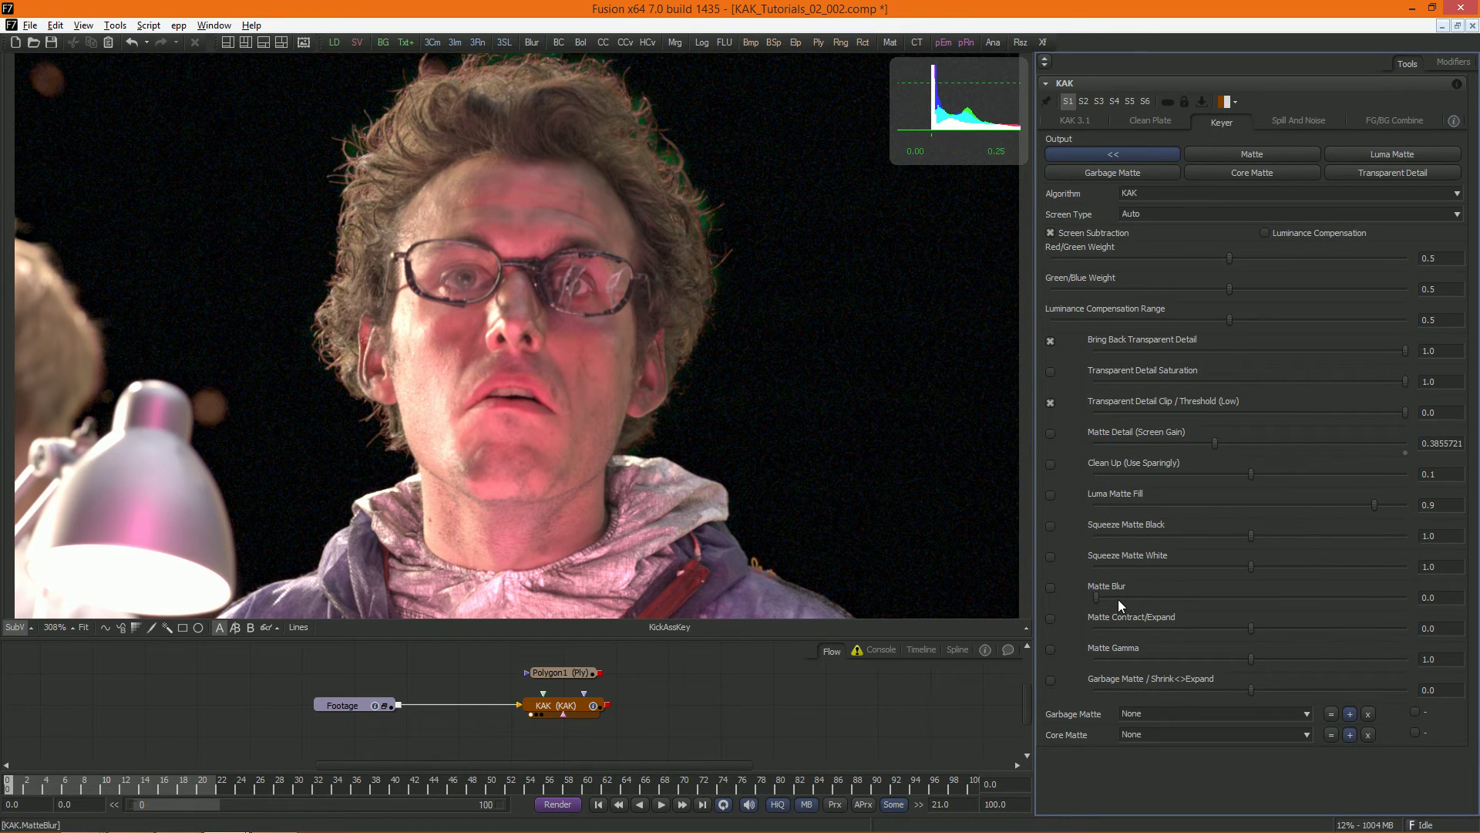
Step: Compare the Matte and colour outputs, ending on the black-and-white Matte view
click(1256, 151)
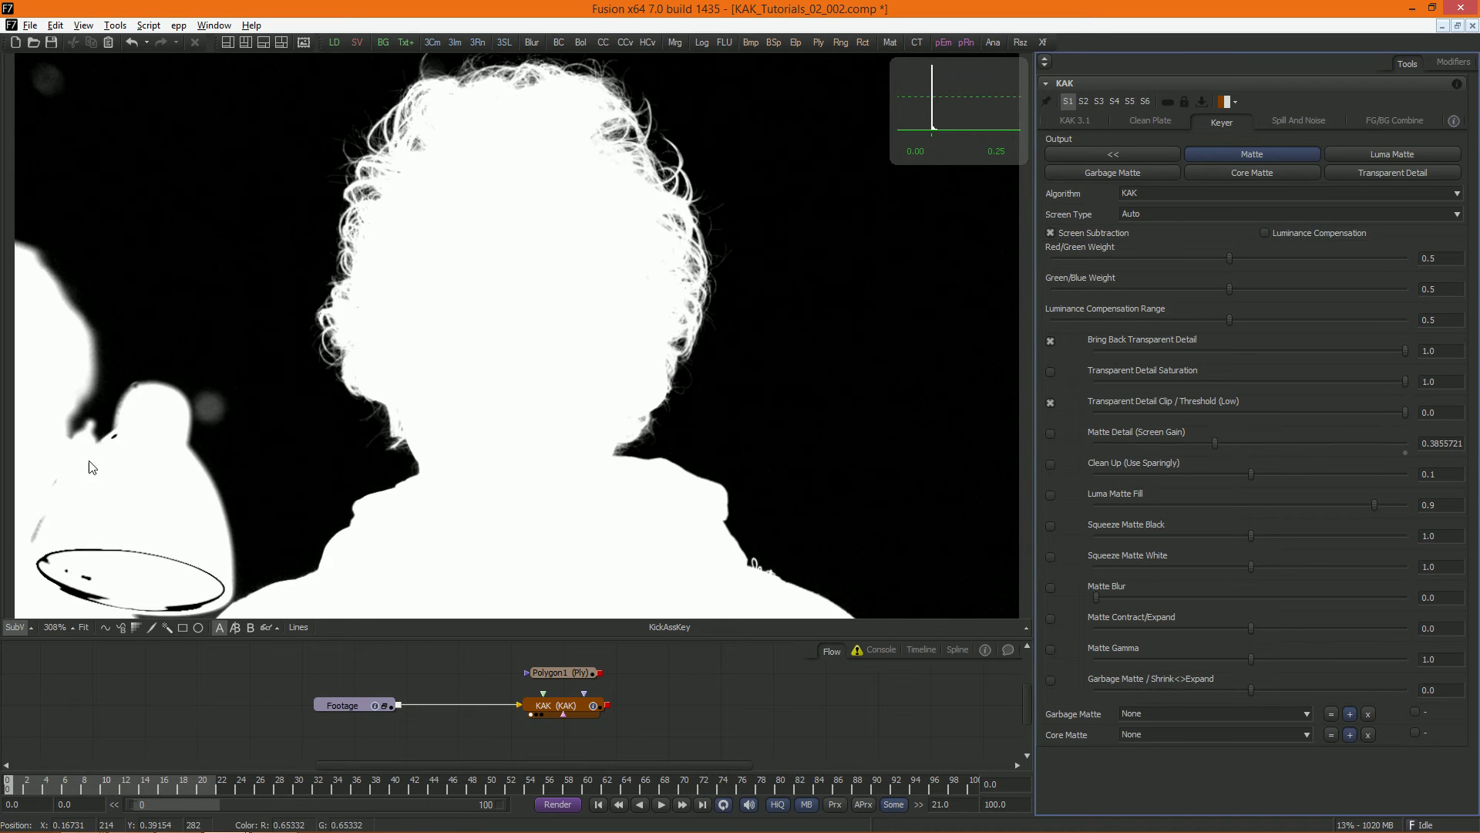
click(1085, 153)
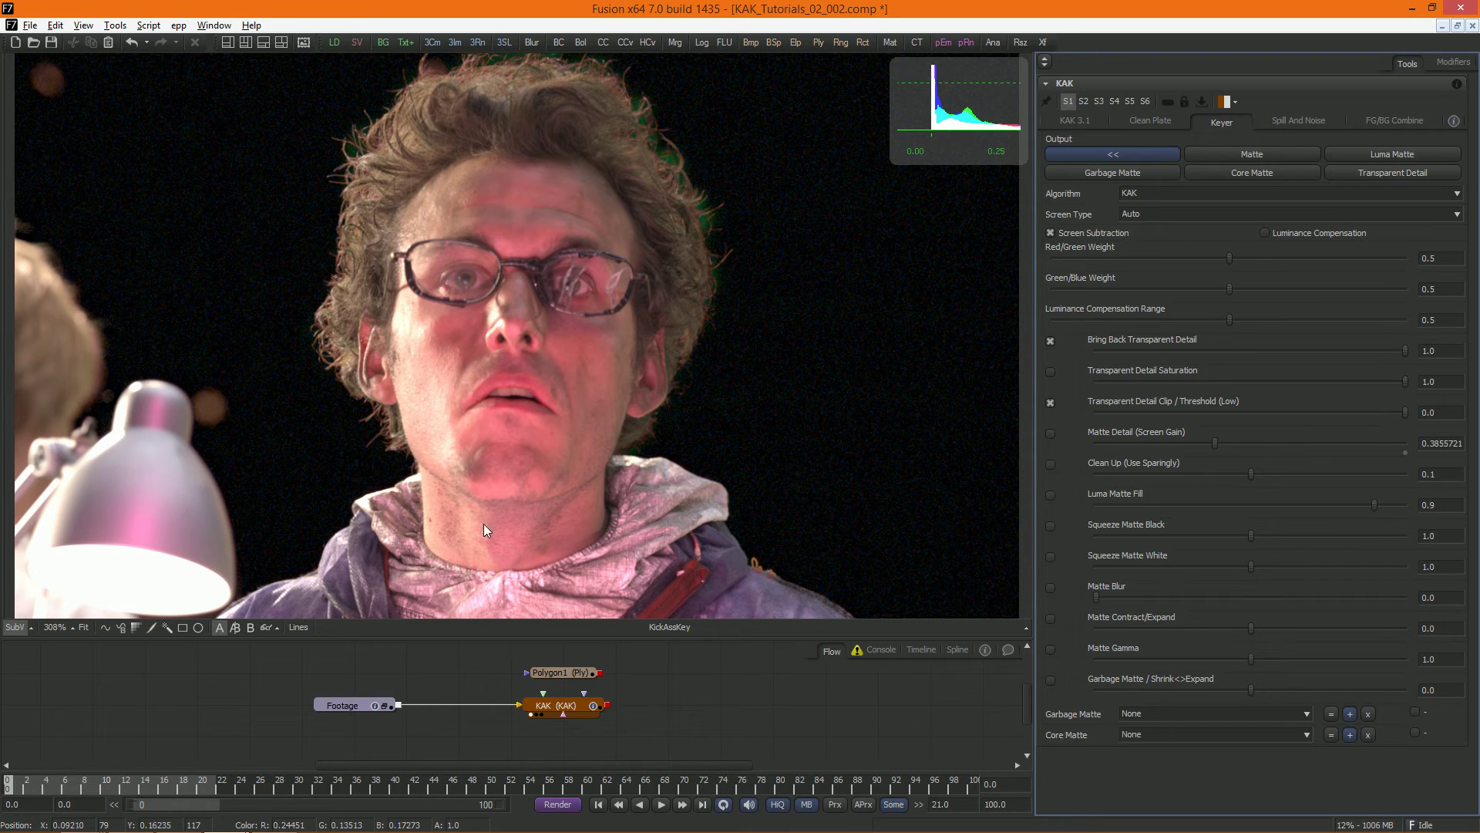
click(1263, 155)
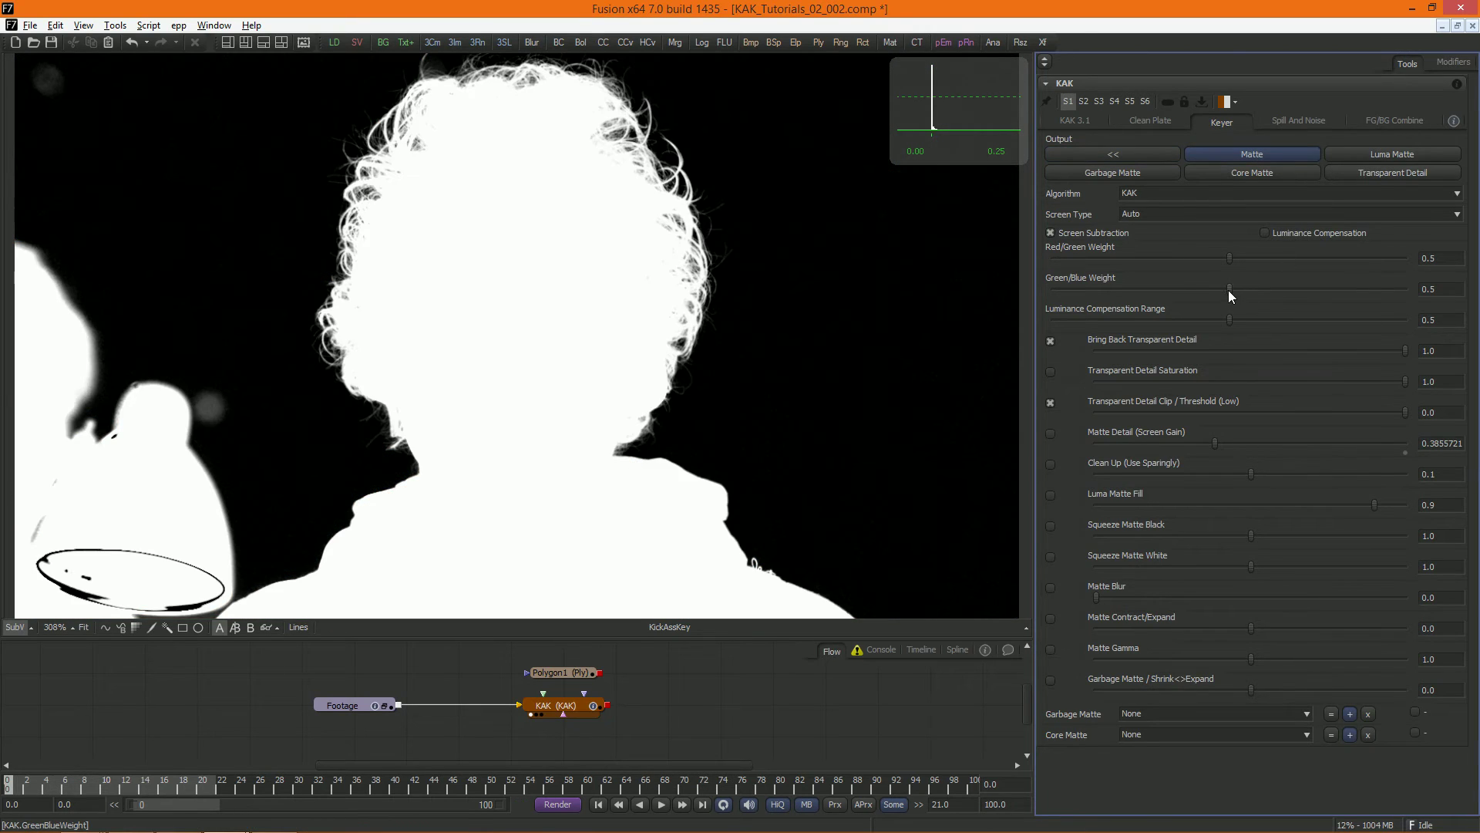
Step: Test Green/Blue Weight at about 0.72, reset it to 0.5, and view the keyed colour image
drag(1228, 290, 1306, 296)
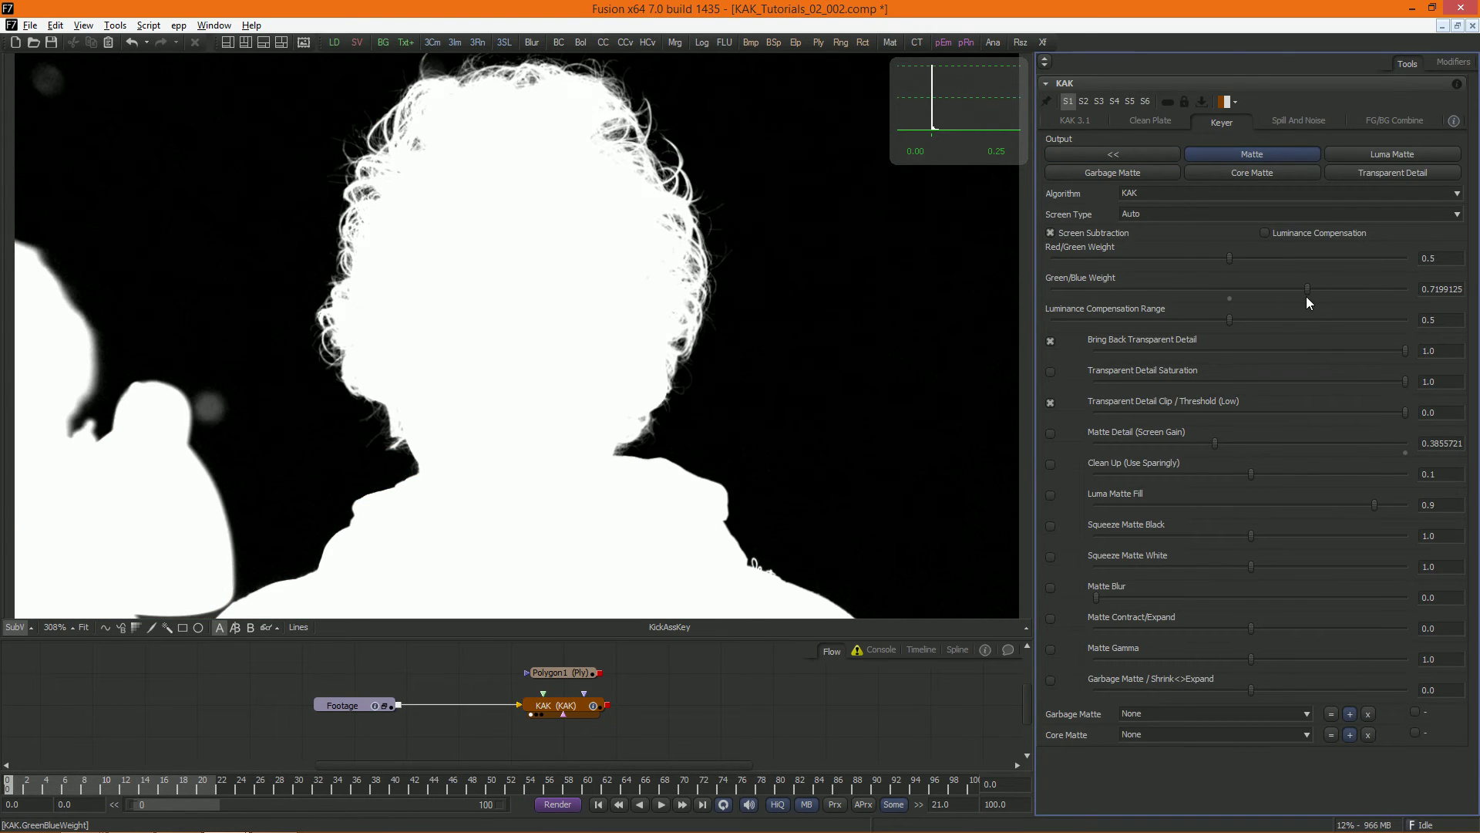
click(1229, 298)
click(1139, 157)
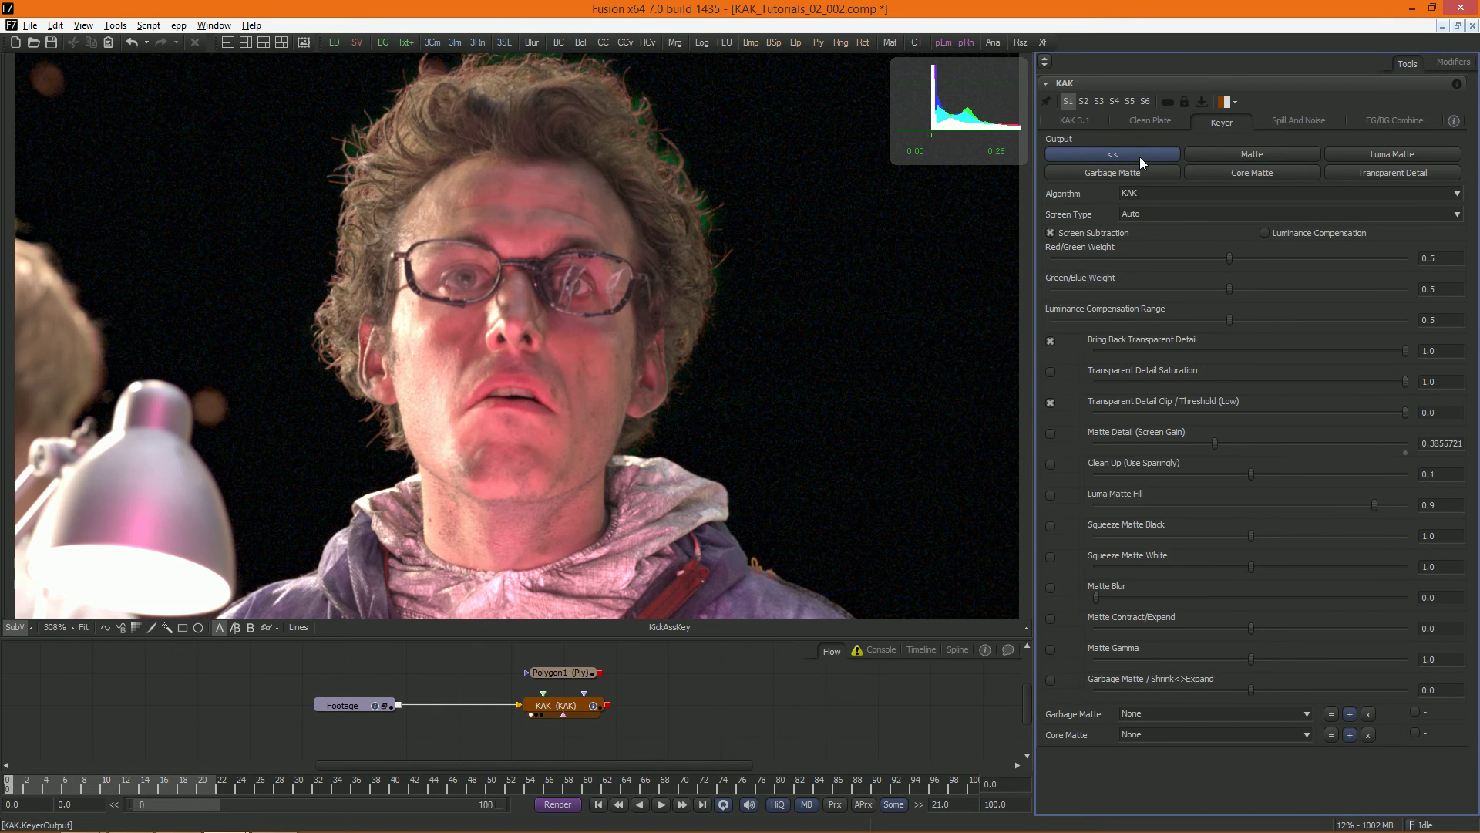
Step: Inspect the Luma Matte output, then compare Luma Matte Fill (0.9) on and off in the Matte view
click(1408, 154)
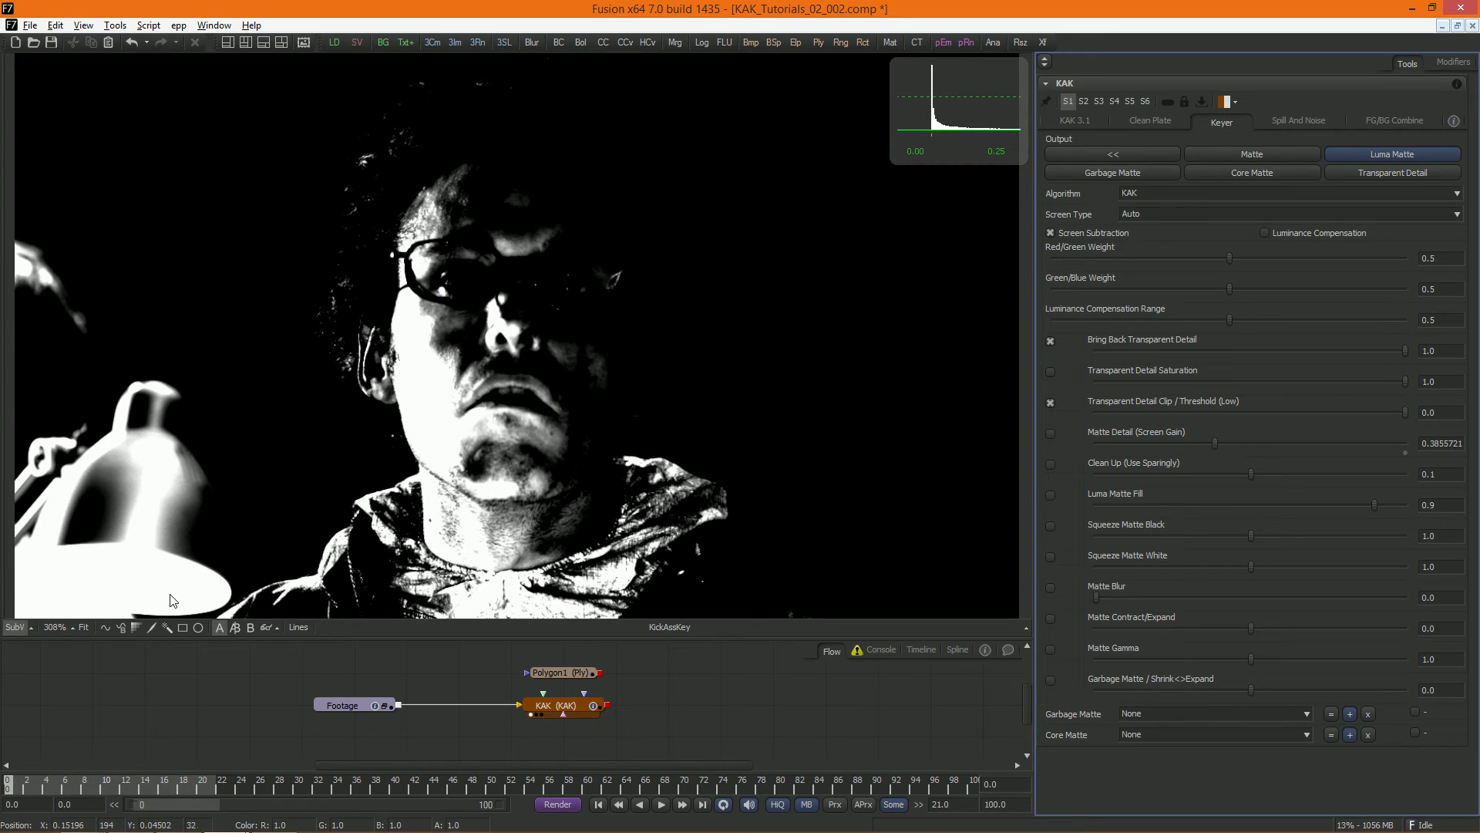
click(1051, 495)
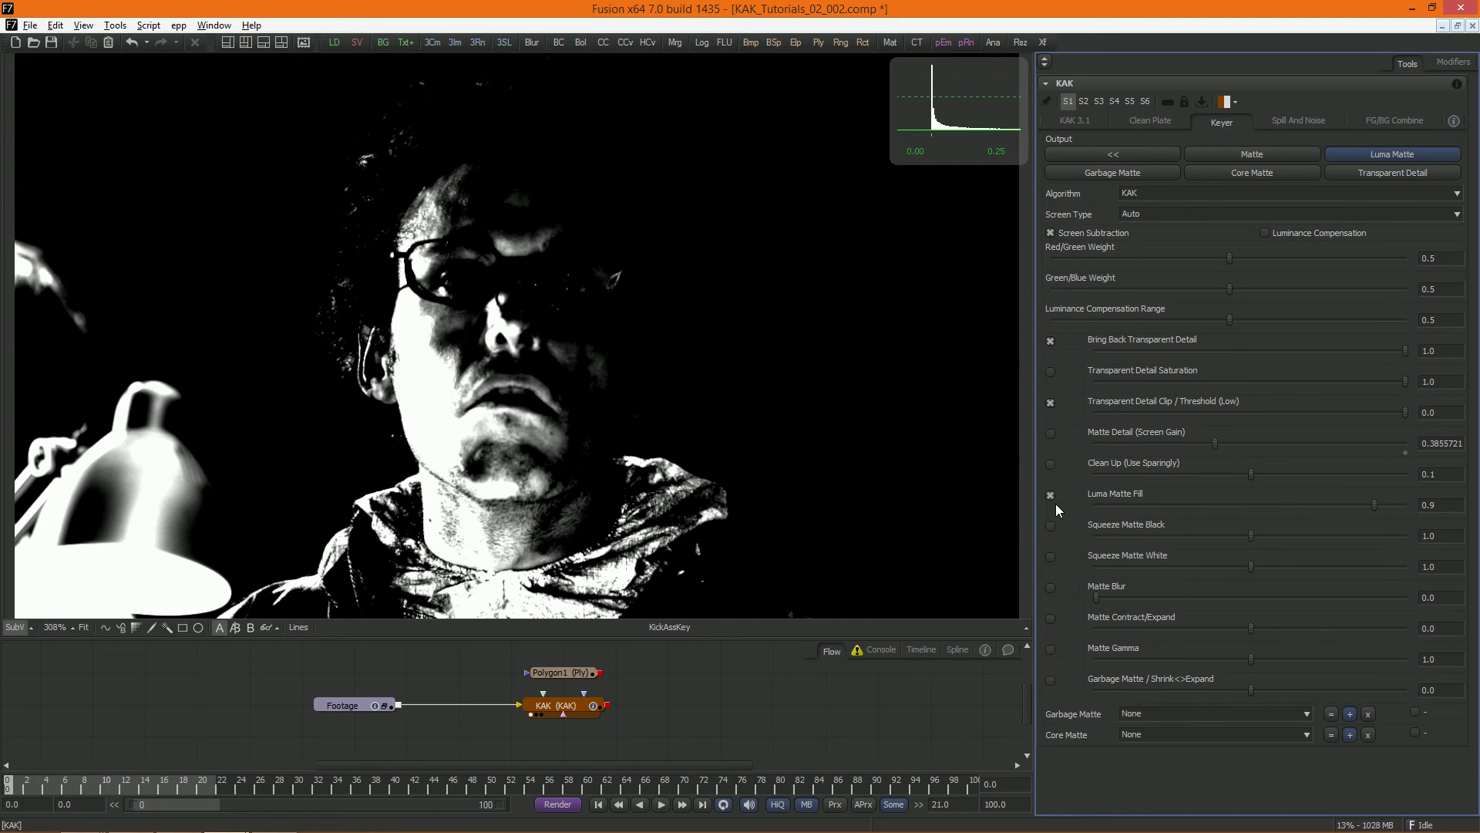
click(1271, 151)
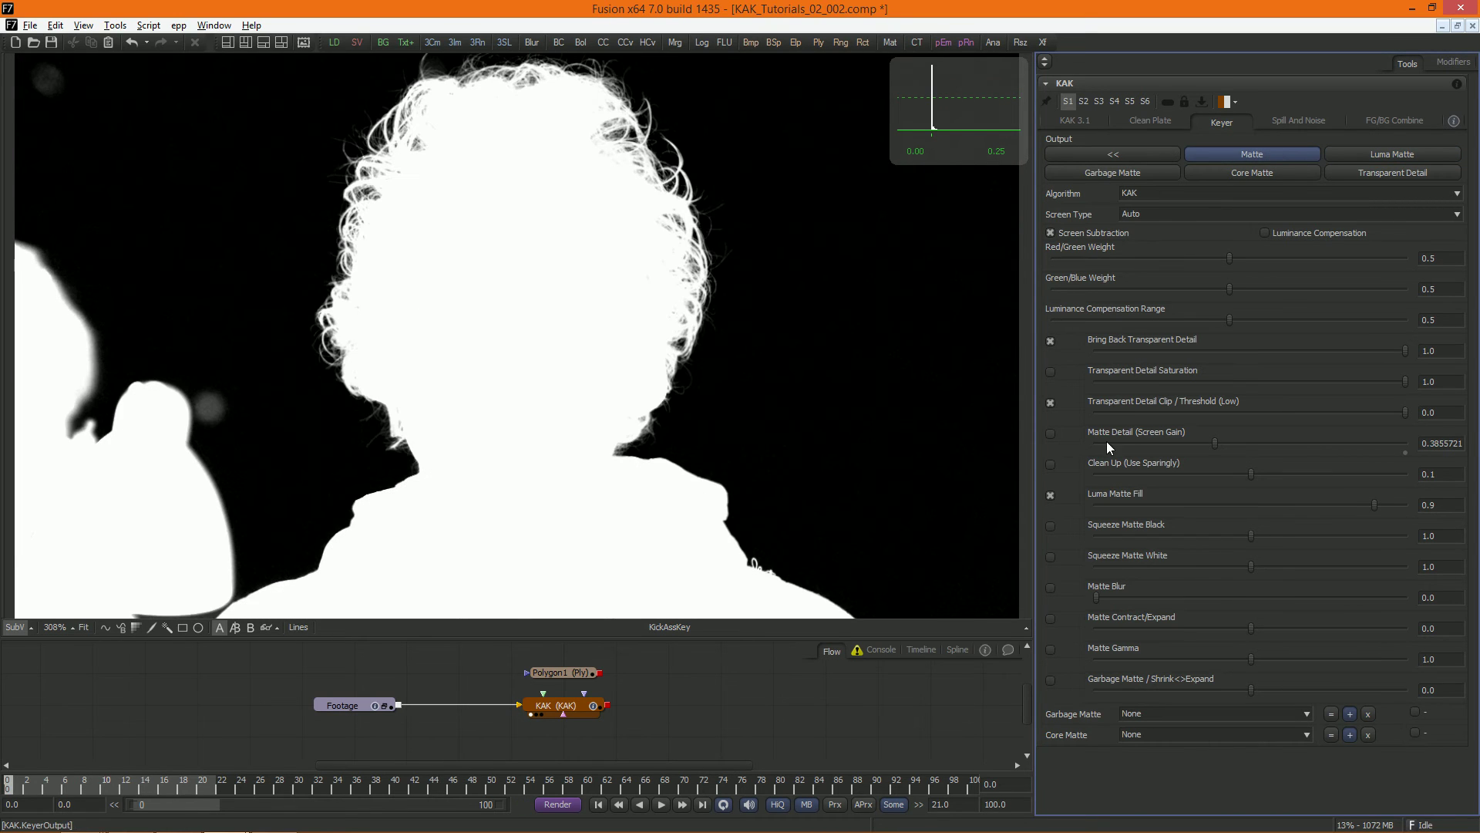
click(1049, 497)
Step: Turn Luma Matte Fill back on, enable Garbage Matte Shrink/Expand, and check the garbage matte and Clean Plate settings
click(1049, 496)
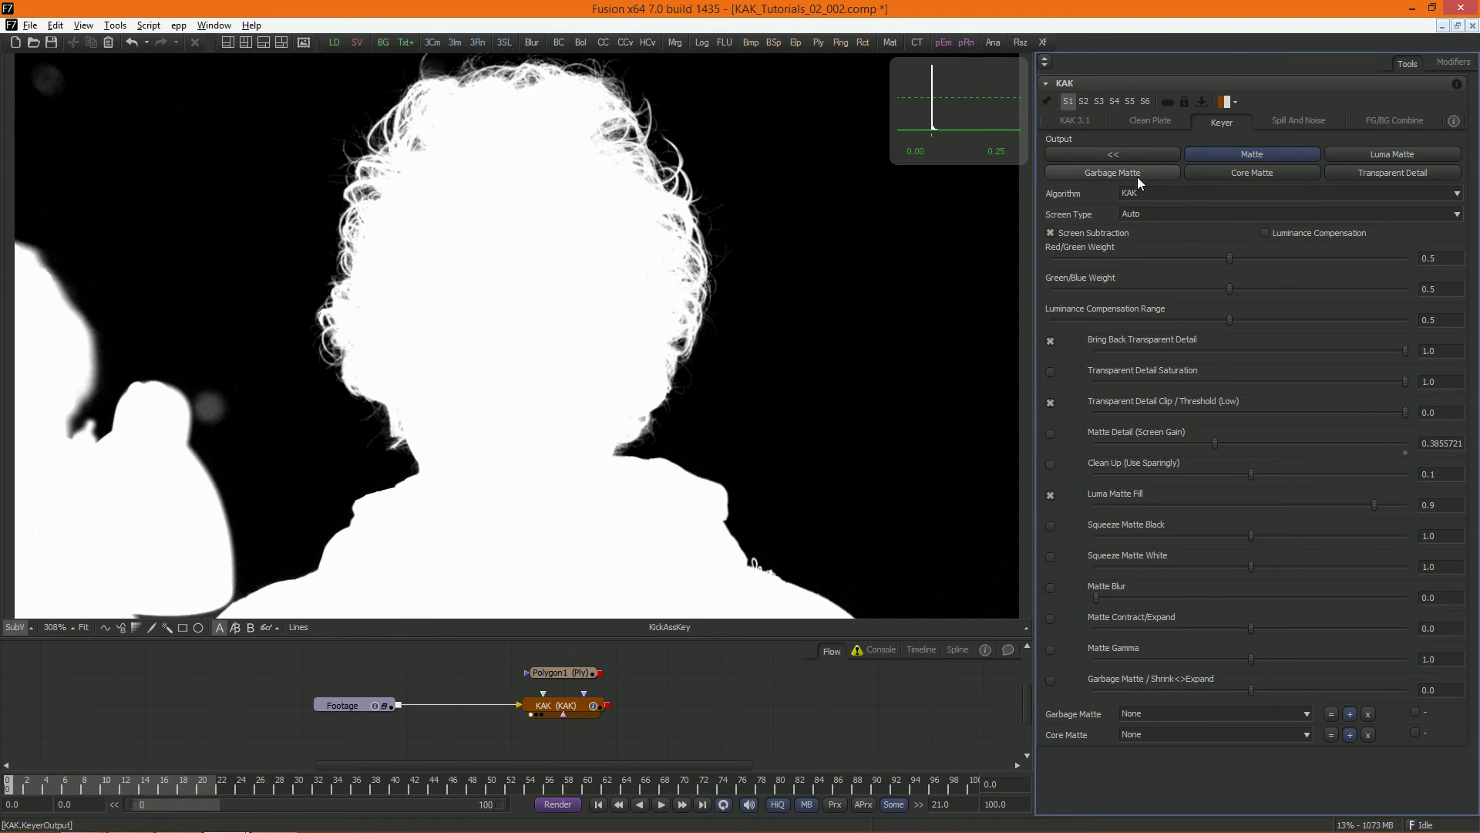
click(1050, 680)
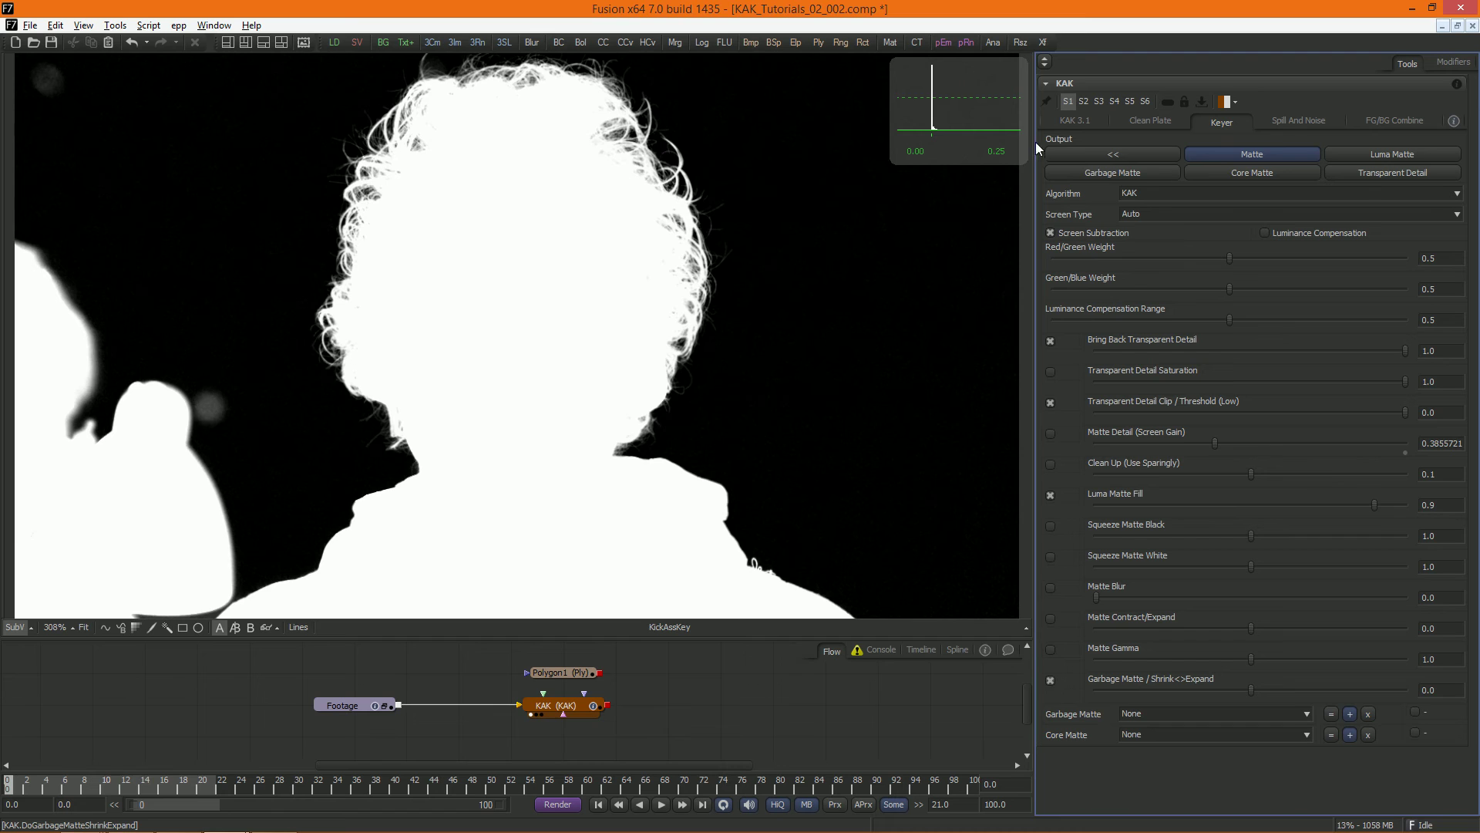
click(1106, 172)
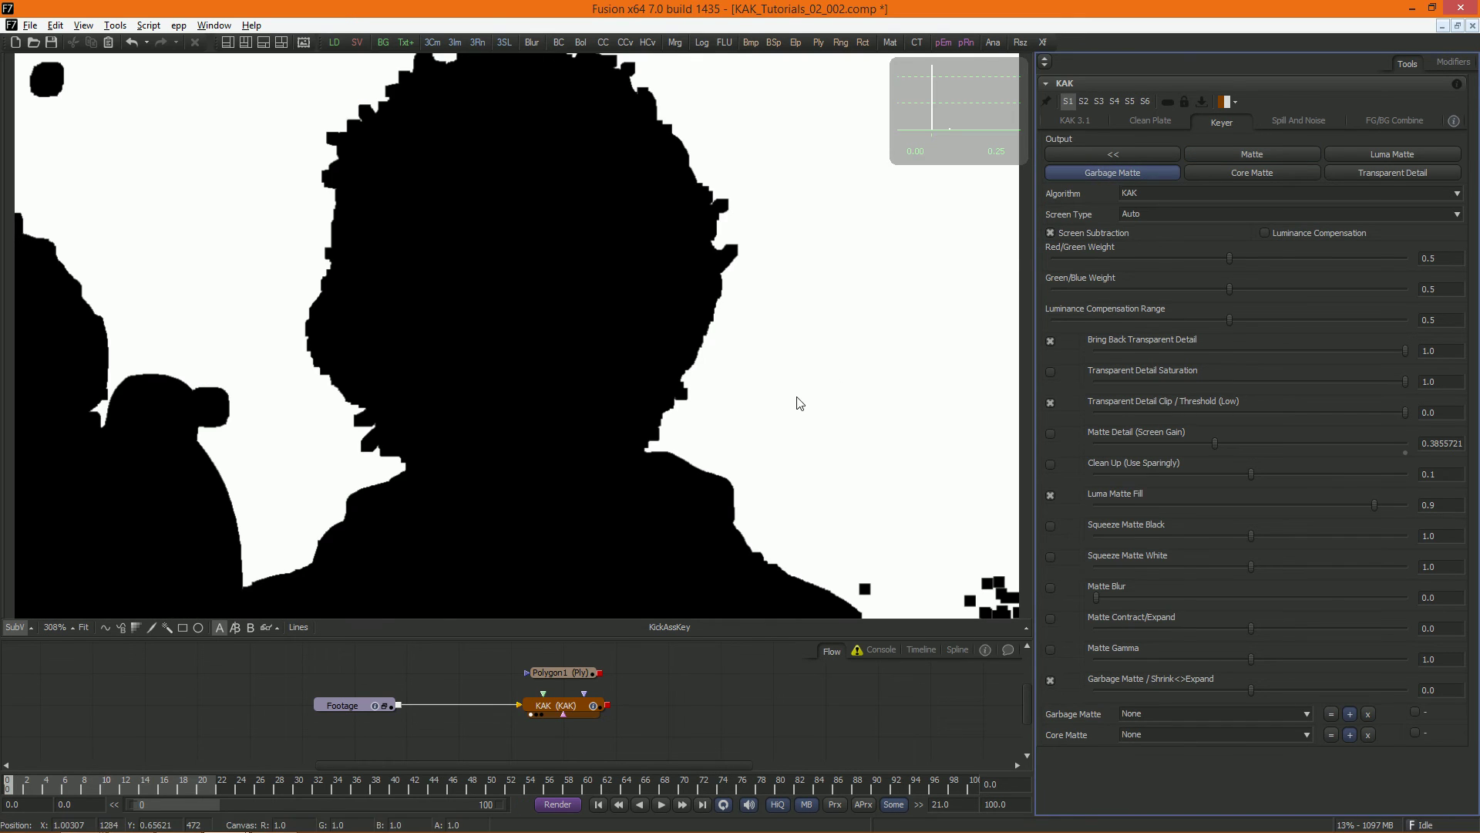
click(1147, 123)
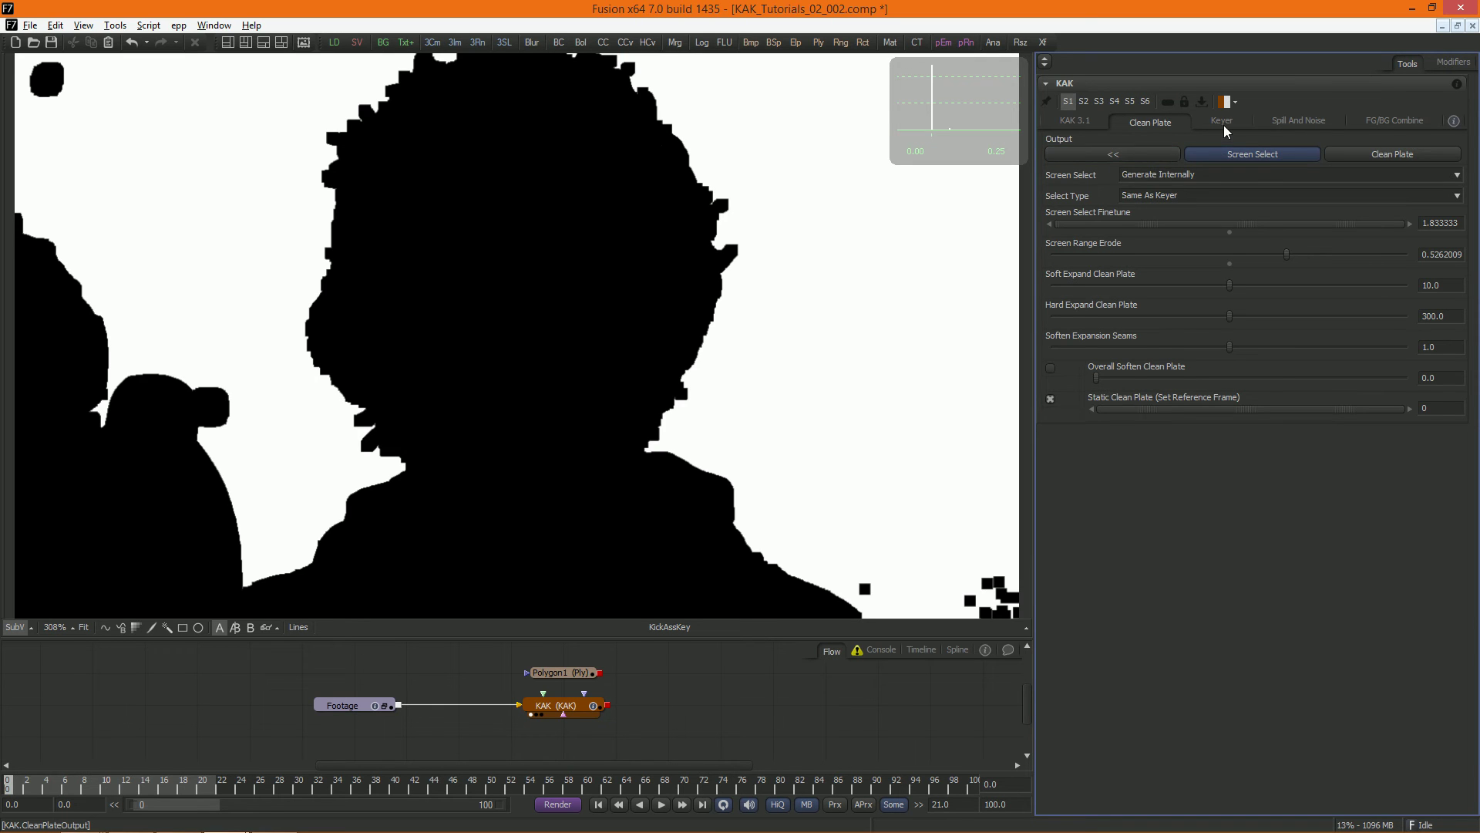
click(1224, 122)
Step: Compare the keyed colour image, the clean plate output and the garbage matte views
click(1103, 154)
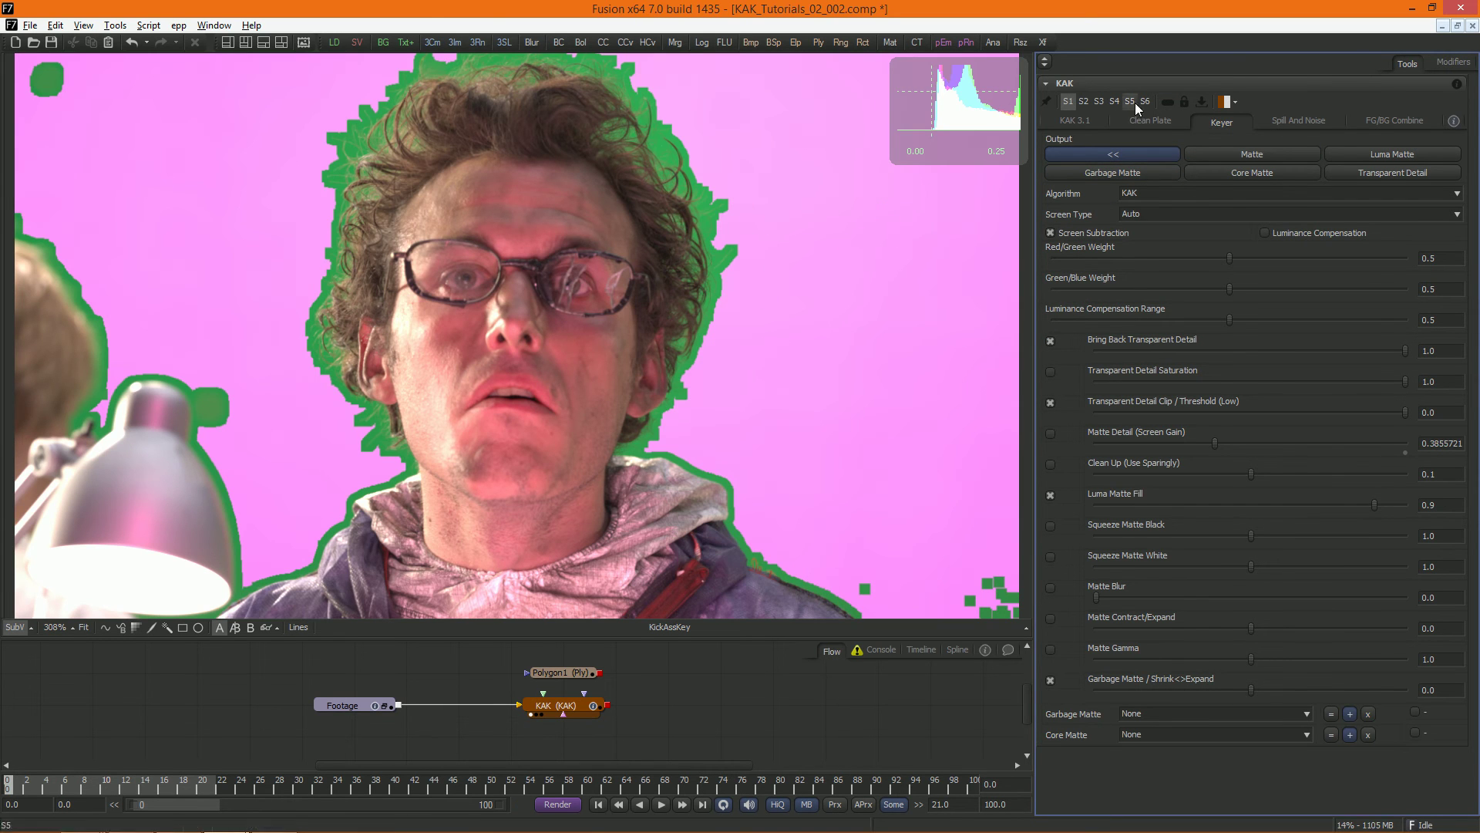
click(1150, 120)
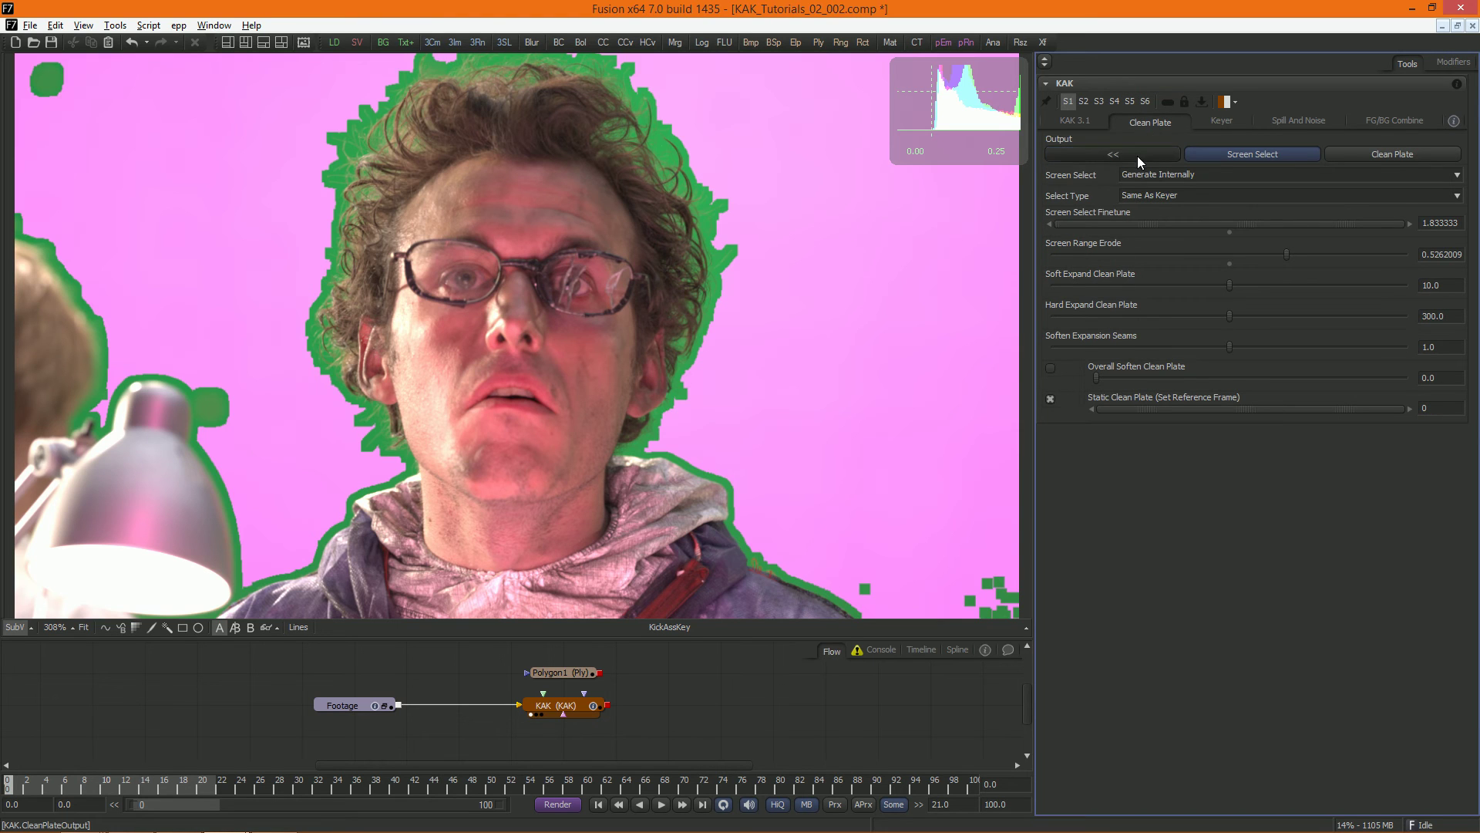
click(1137, 156)
click(1214, 117)
click(1116, 170)
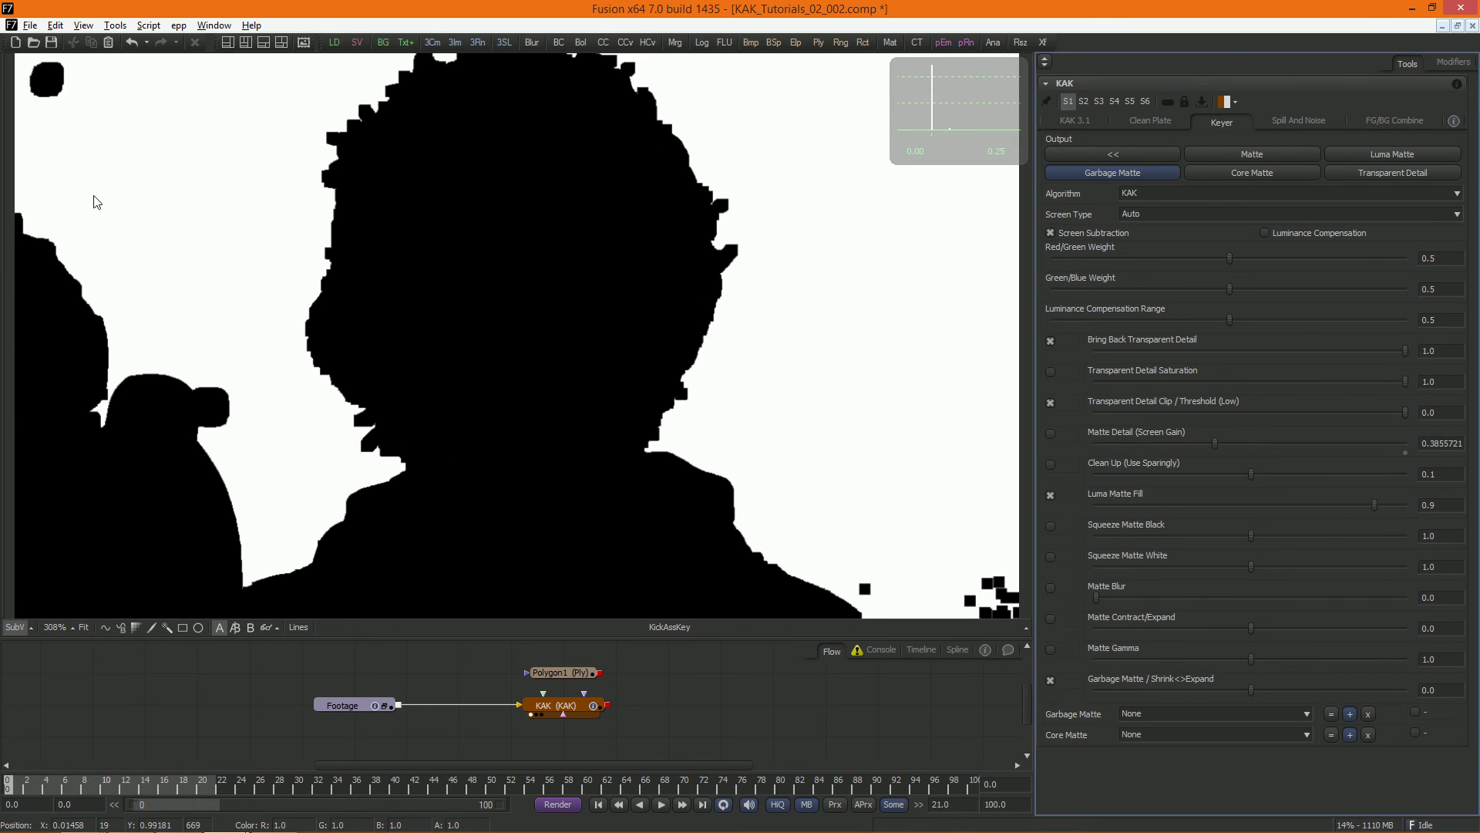
Step: On the keyed colour image, test Garbage Matte Shrink/Expand and reset it to 0.0
click(1120, 152)
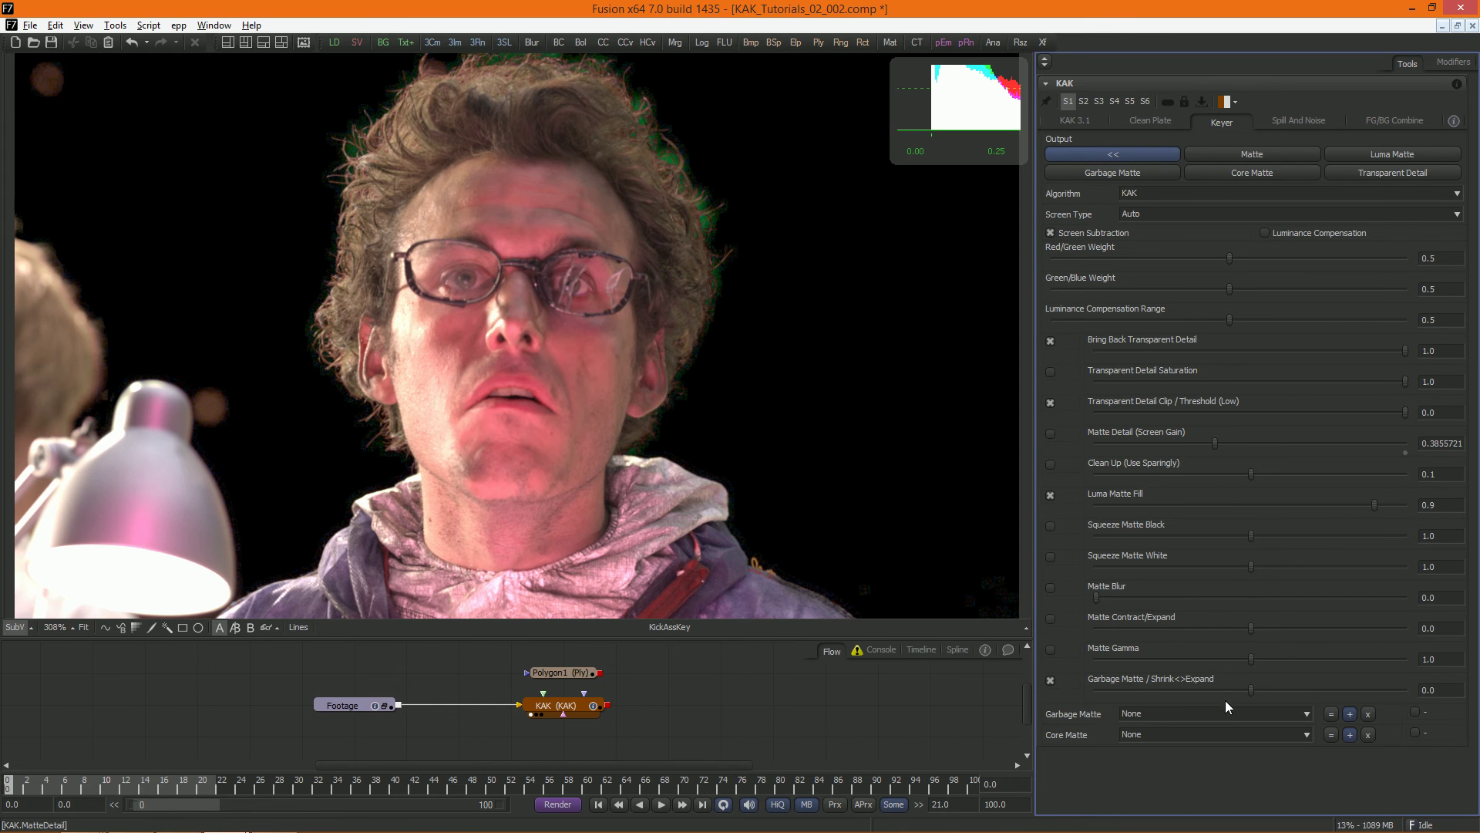
mouse_move(1252, 692)
mouse_down()
mouse_move(1181, 691)
mouse_move(1293, 683)
mouse_move(1227, 683)
mouse_up()
double_click(1252, 694)
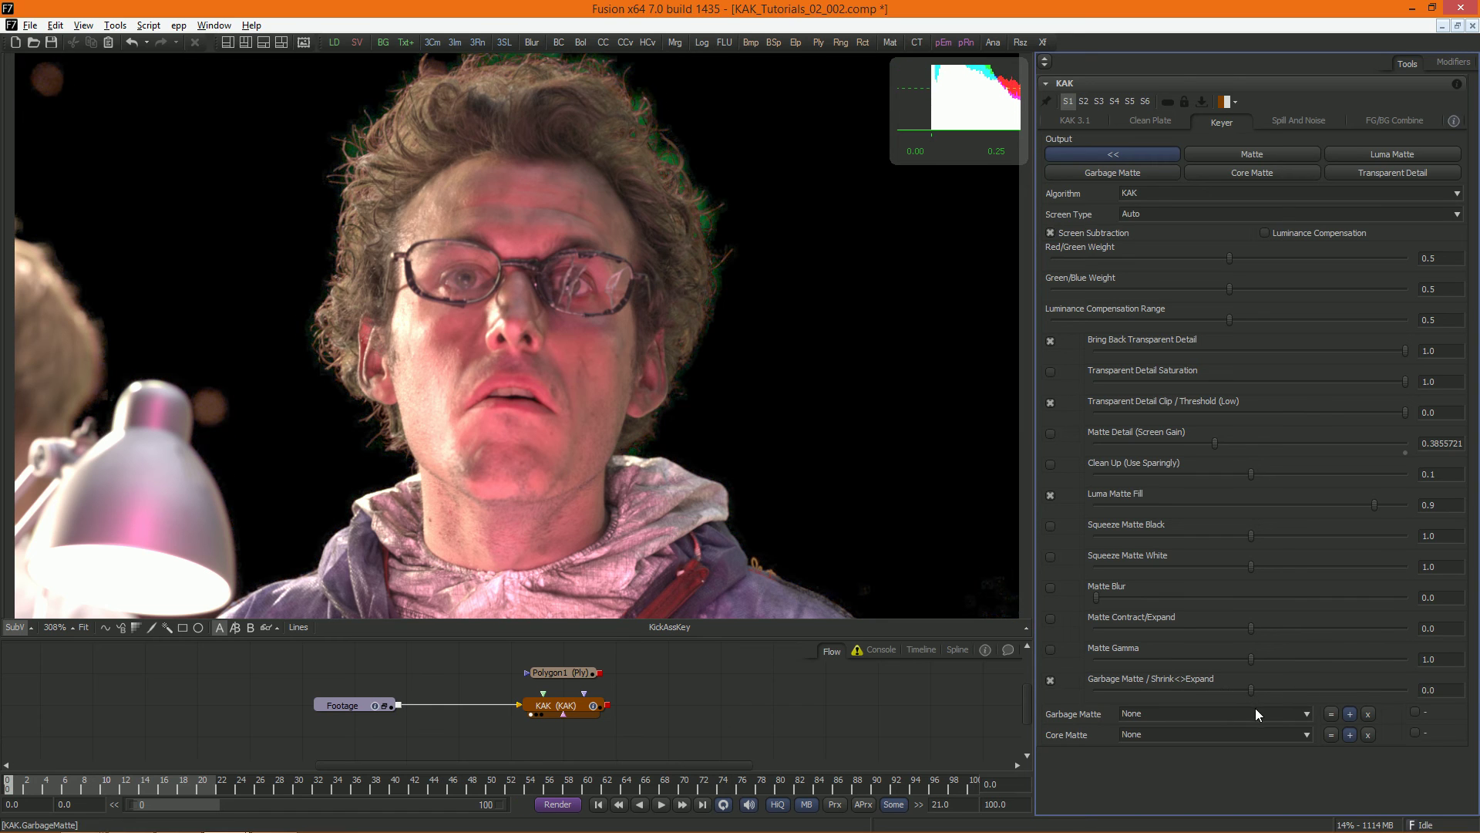
Step: Select Polygon1 and trace points from the top-left edge down and around the lamp
click(559, 673)
click(26, 70)
click(27, 101)
click(28, 118)
click(118, 277)
click(191, 393)
click(195, 421)
click(198, 435)
click(255, 451)
Step: Carry the outline back up along the top, close the polygon, and wire Polygon1 into KAK's Mattes Input
click(267, 363)
click(207, 230)
click(177, 164)
click(80, 61)
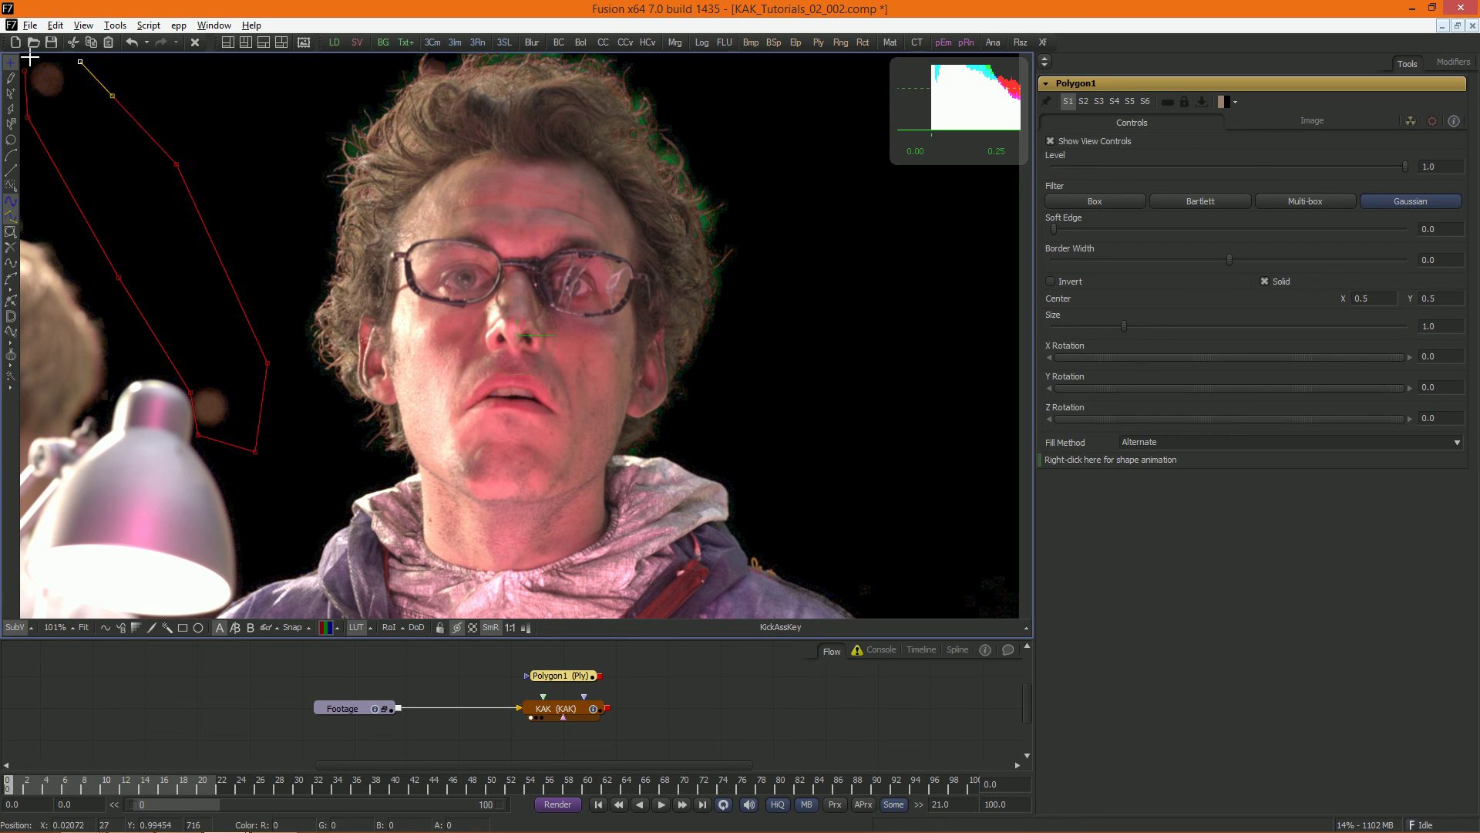
click(46, 61)
click(28, 61)
click(24, 71)
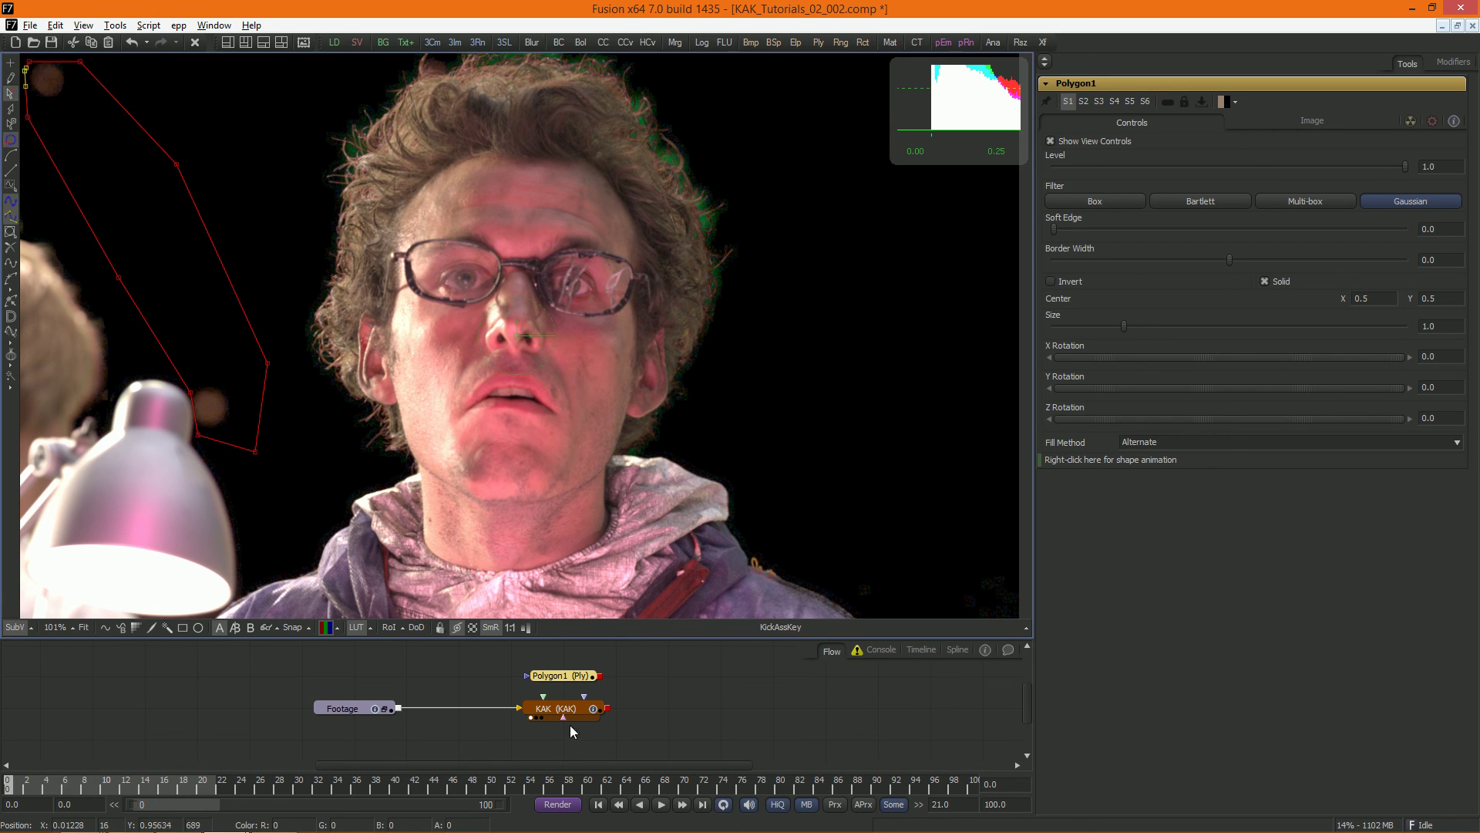
drag(601, 676, 611, 760)
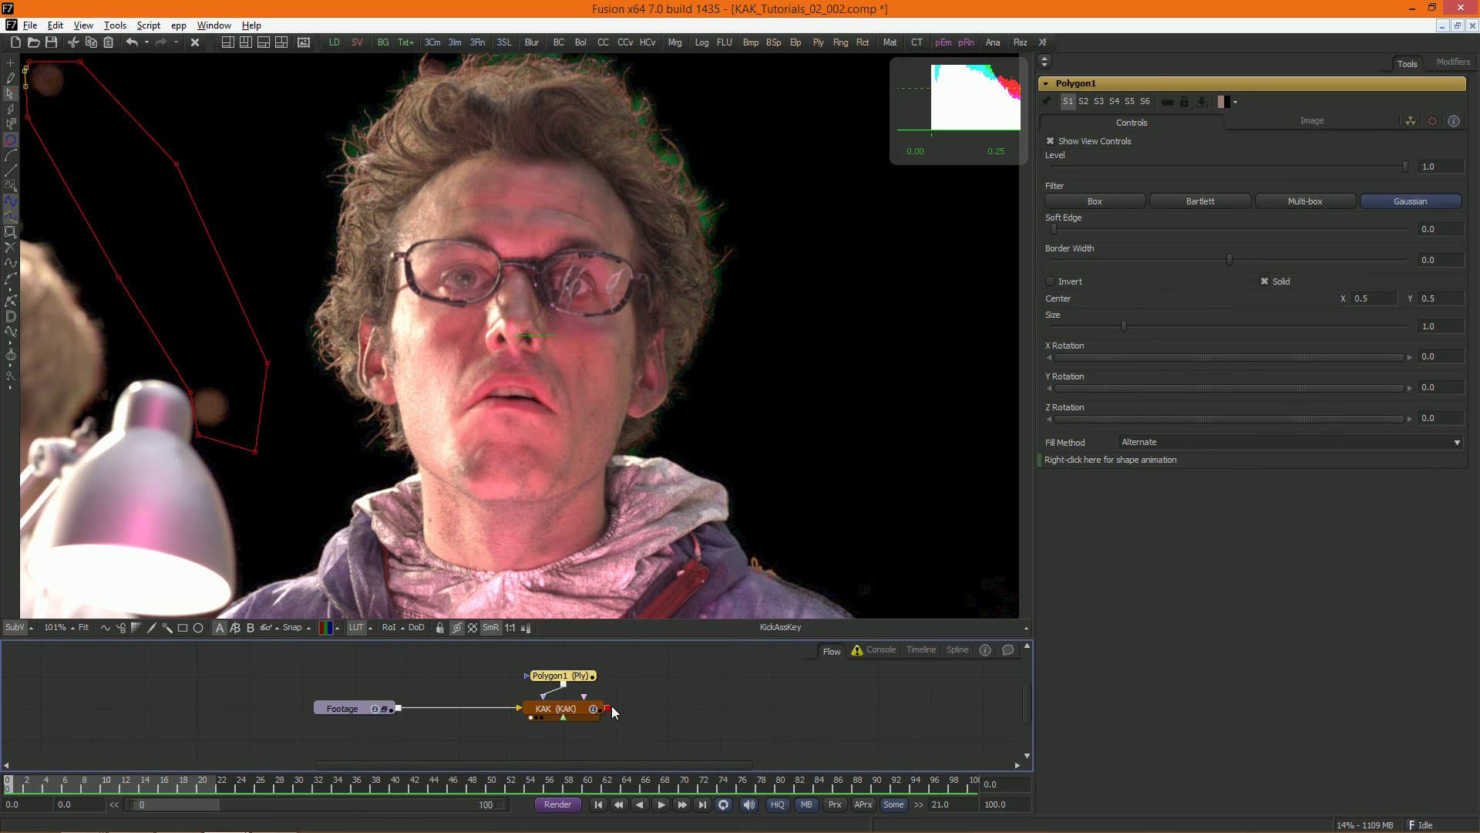
click(574, 710)
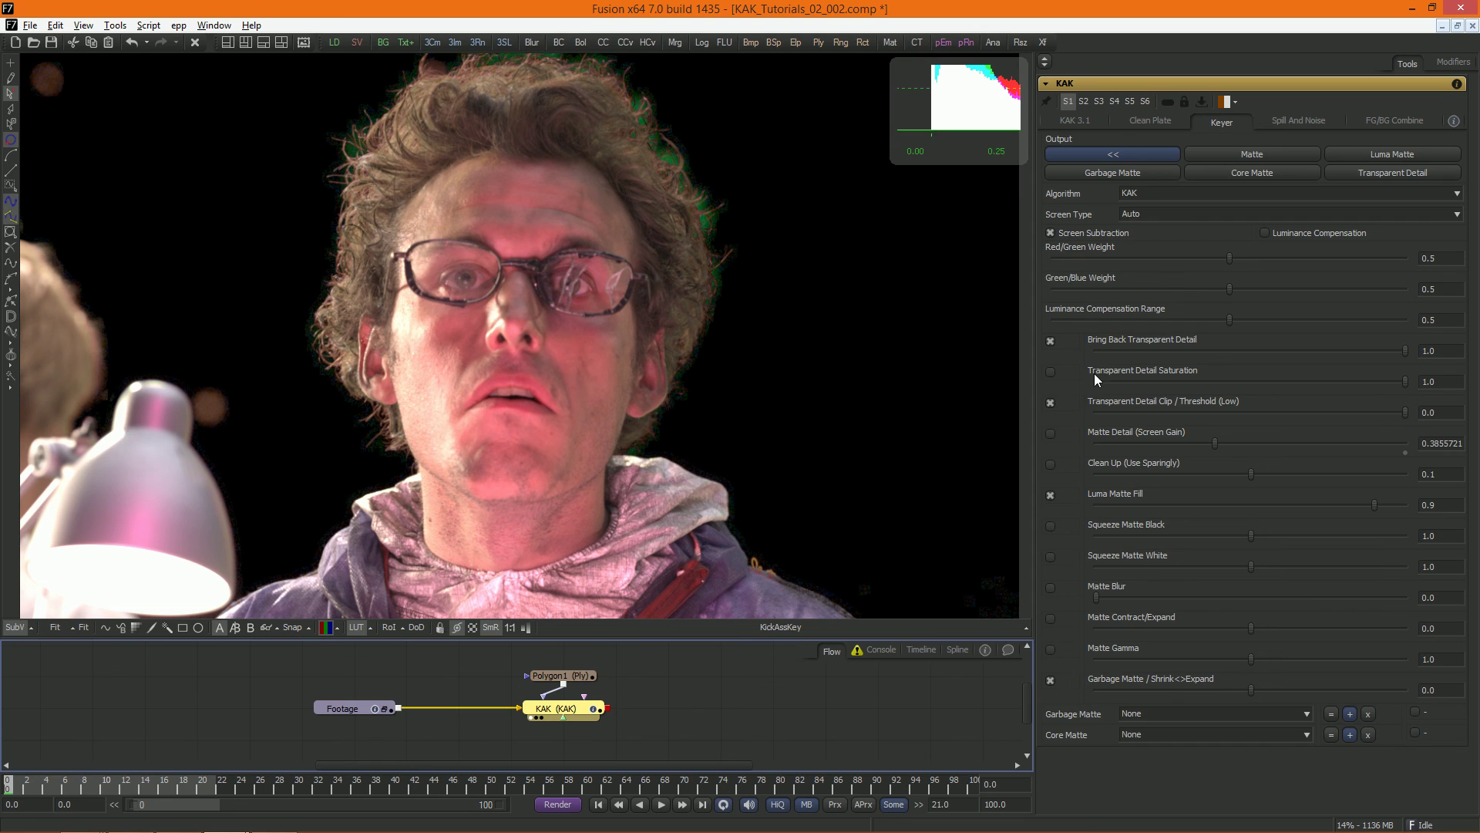
Step: Source the KAK garbage matte from the Mattes Input Alpha Channel in replace mode, and preview that matte
click(1155, 714)
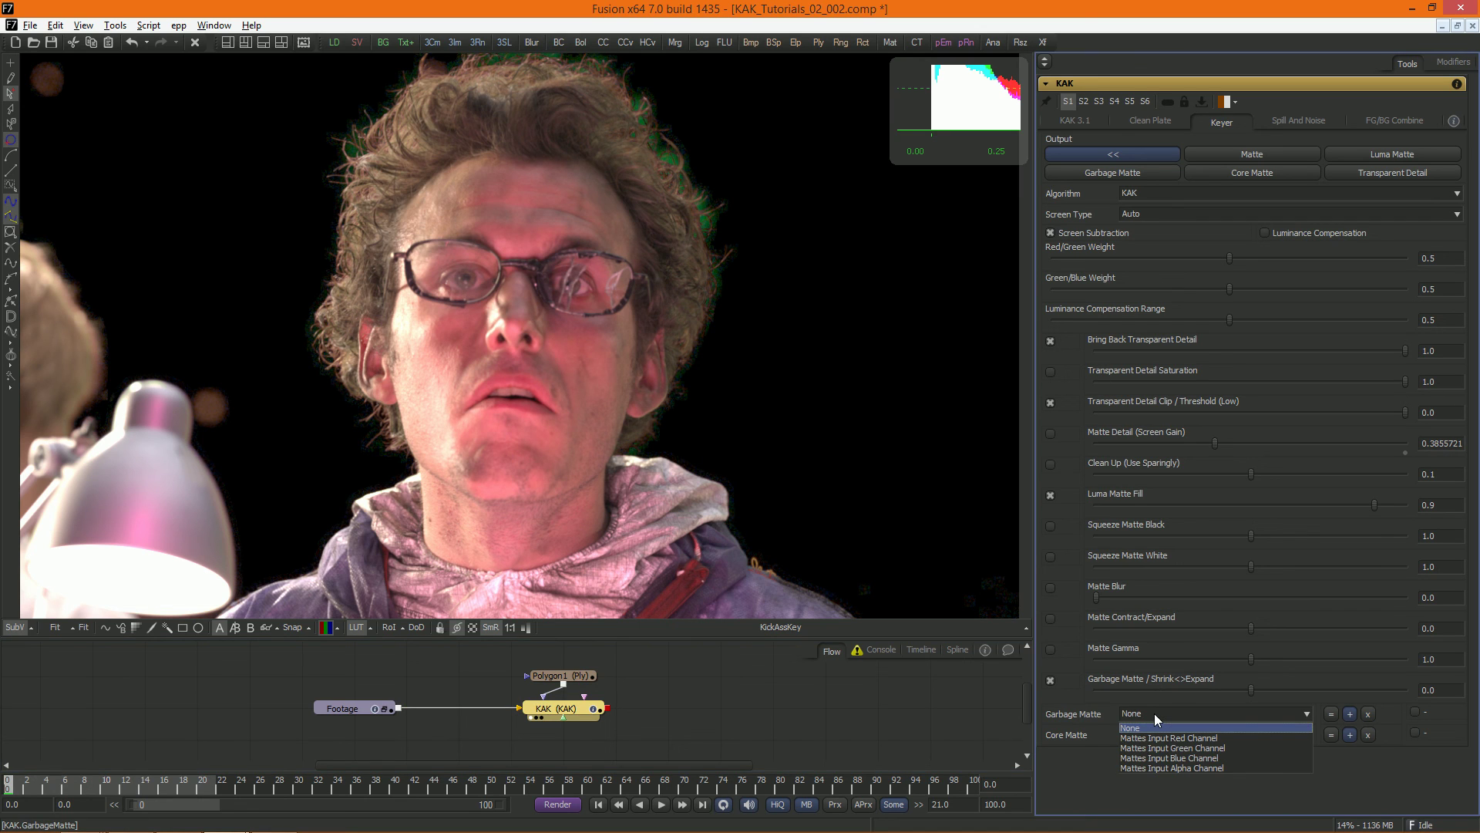
click(1159, 767)
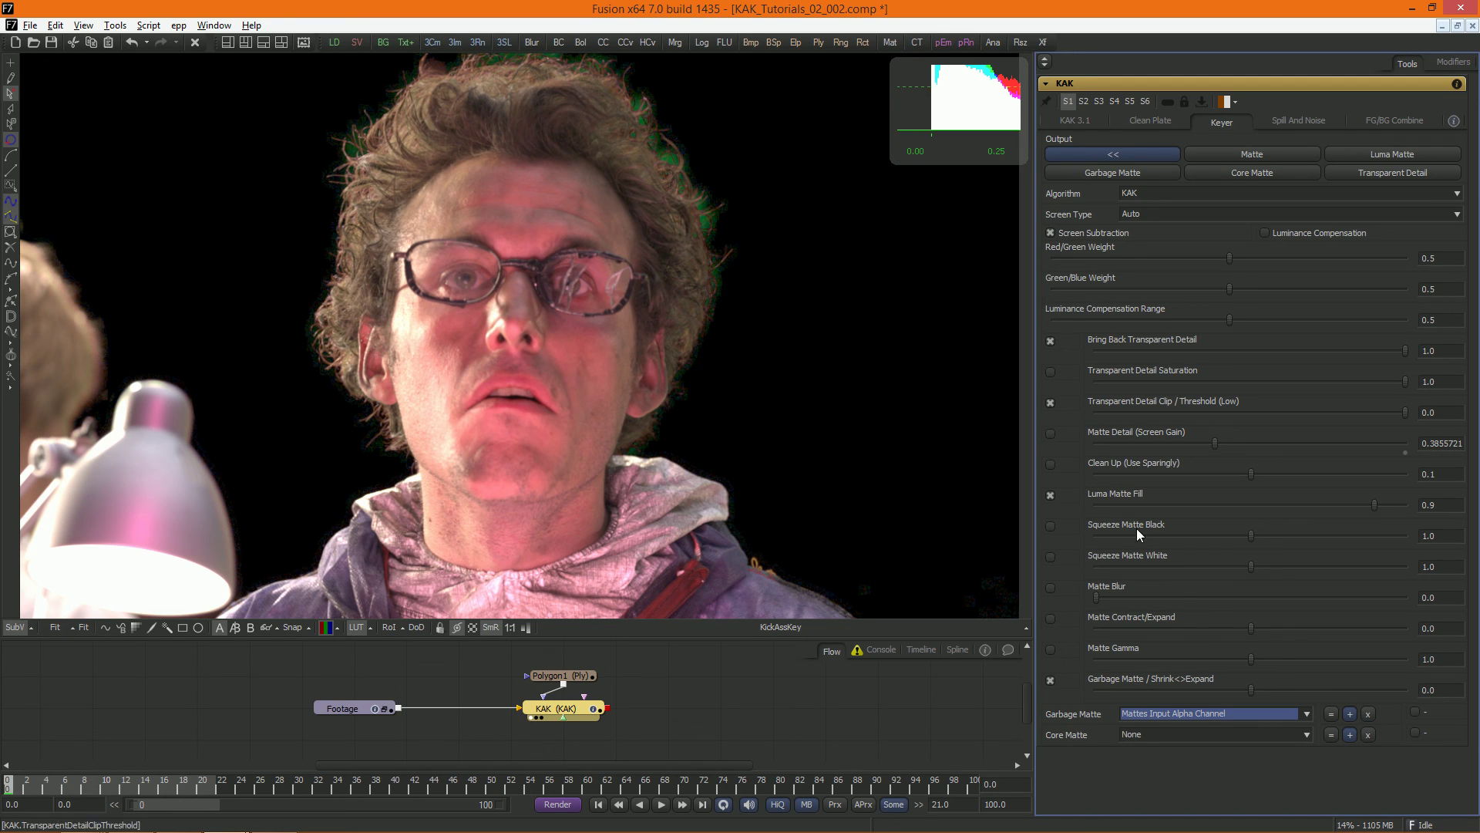
click(1332, 714)
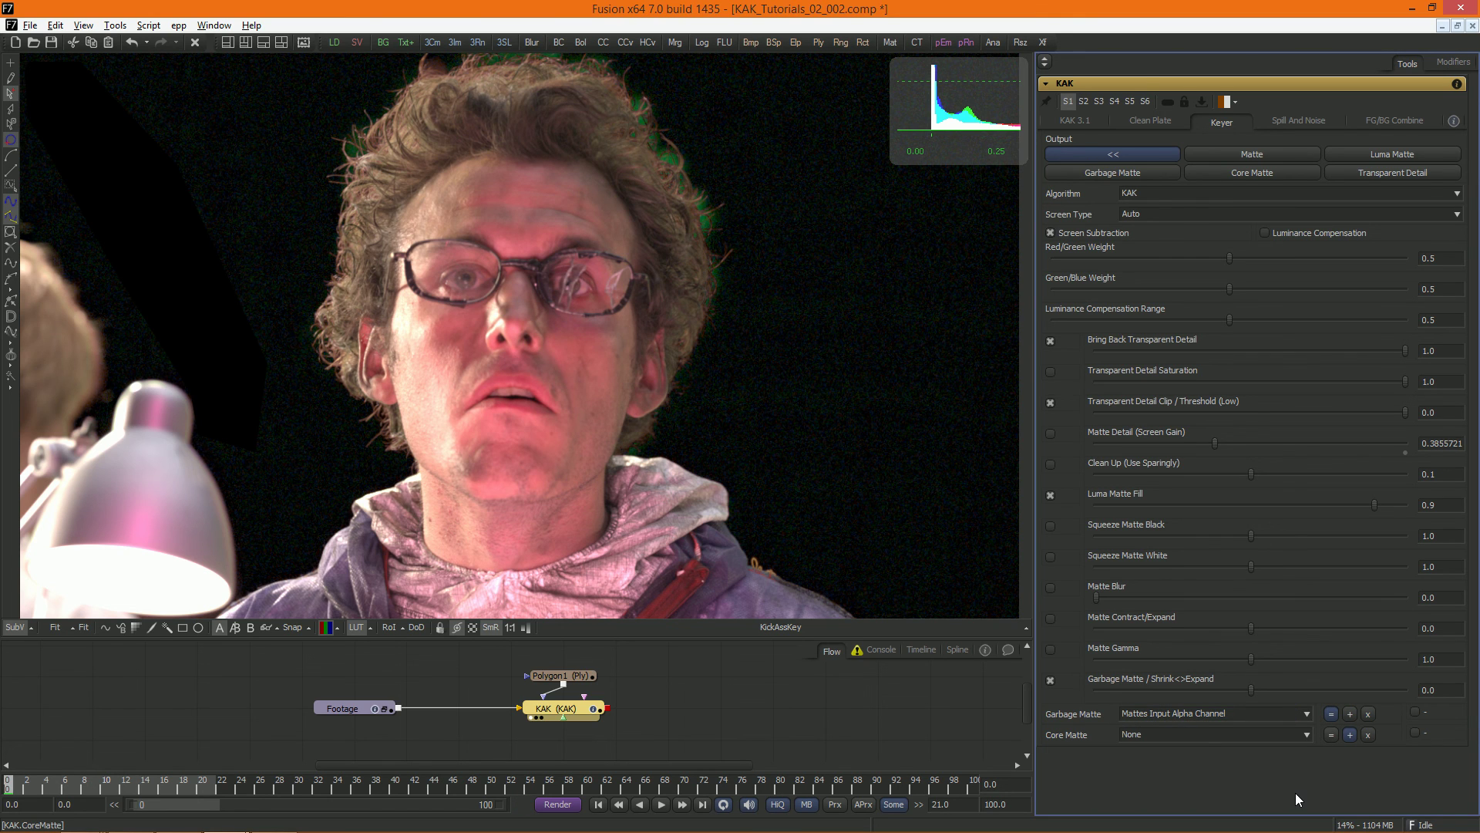
click(1112, 176)
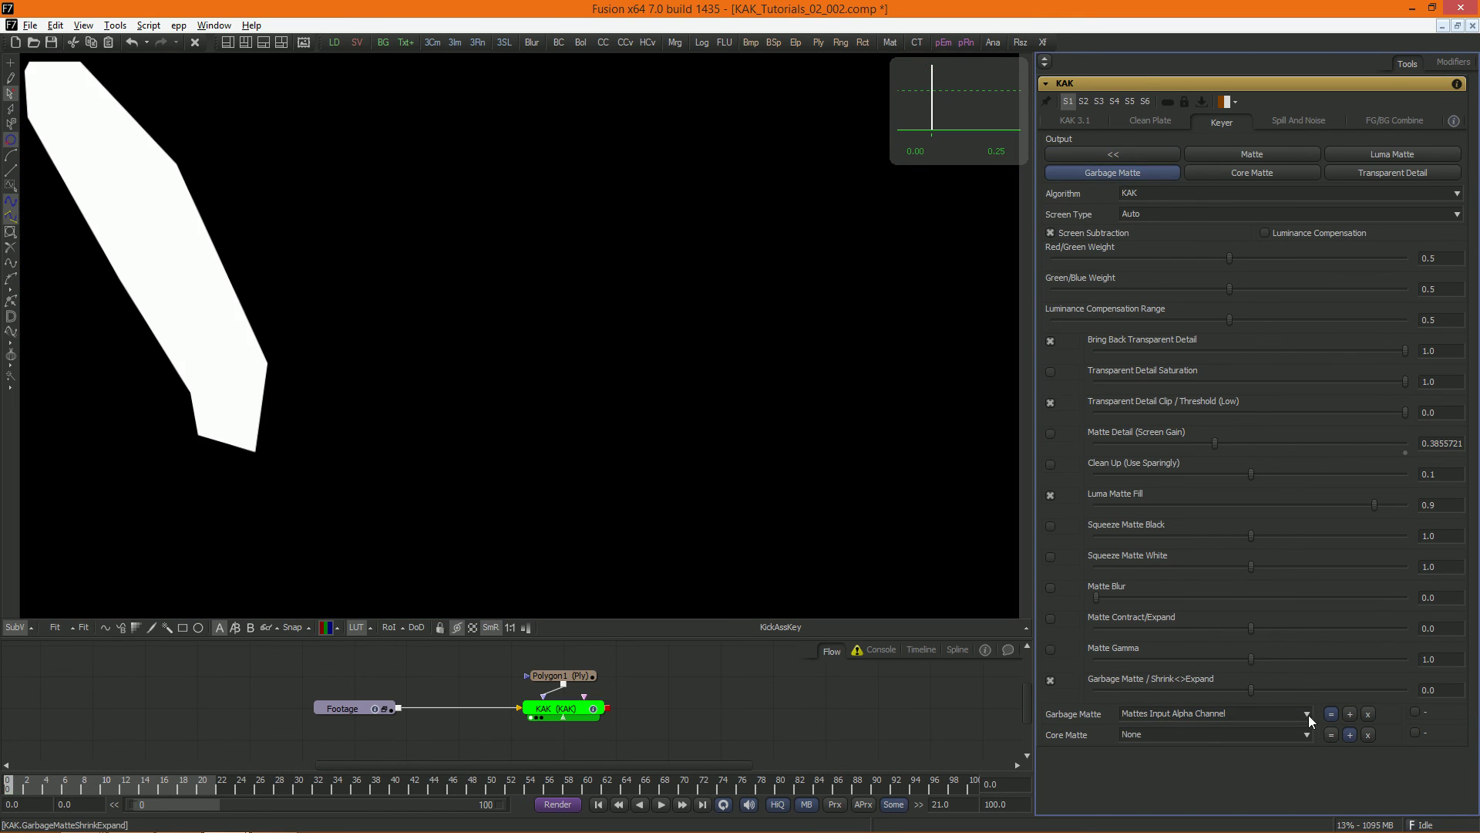
drag(1251, 687, 1198, 689)
click(1251, 699)
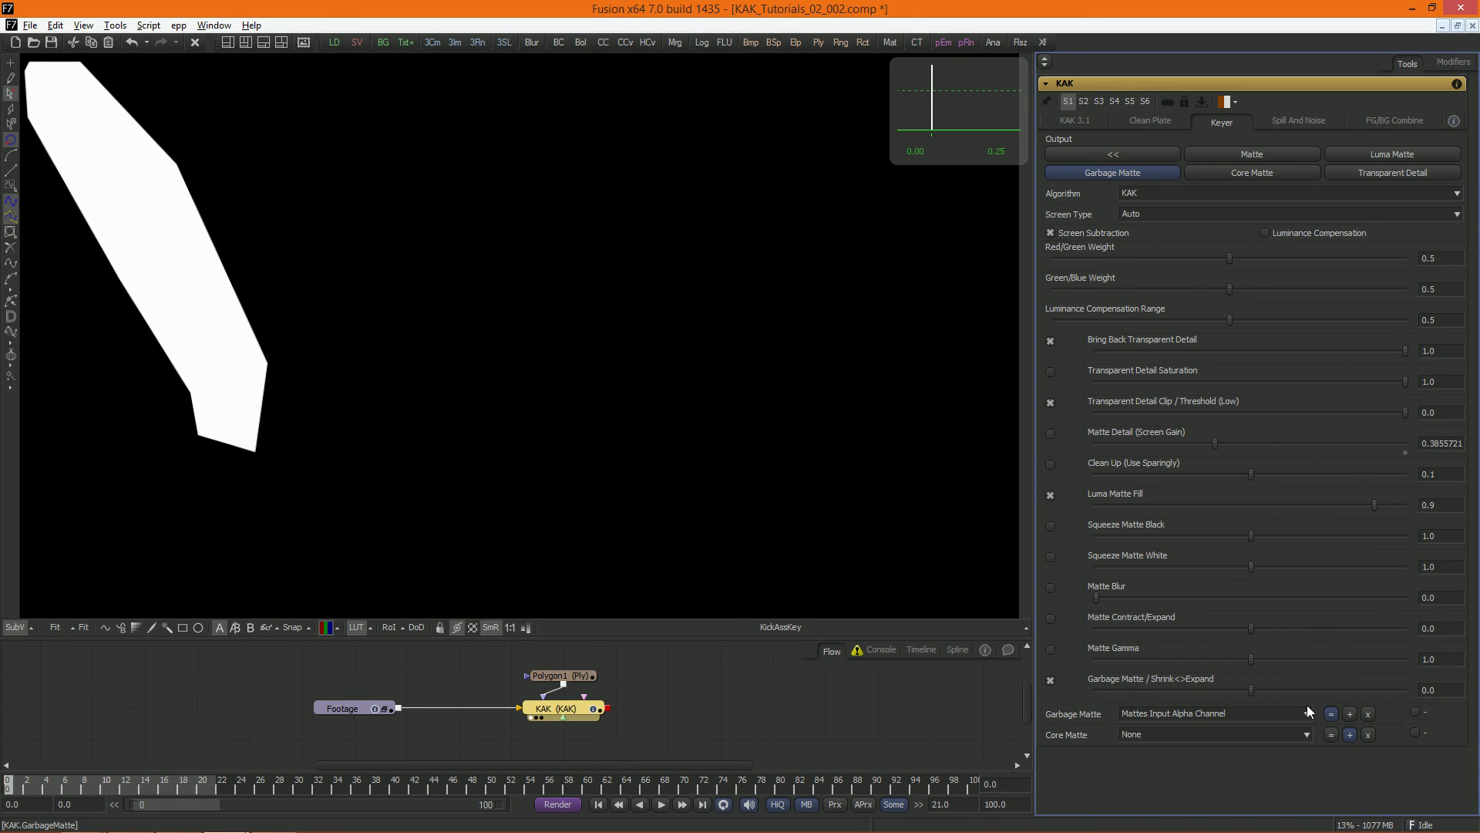
Step: After trying subtract and invert, set the polygon to add to the garbage matte and view the keyed result
click(1369, 714)
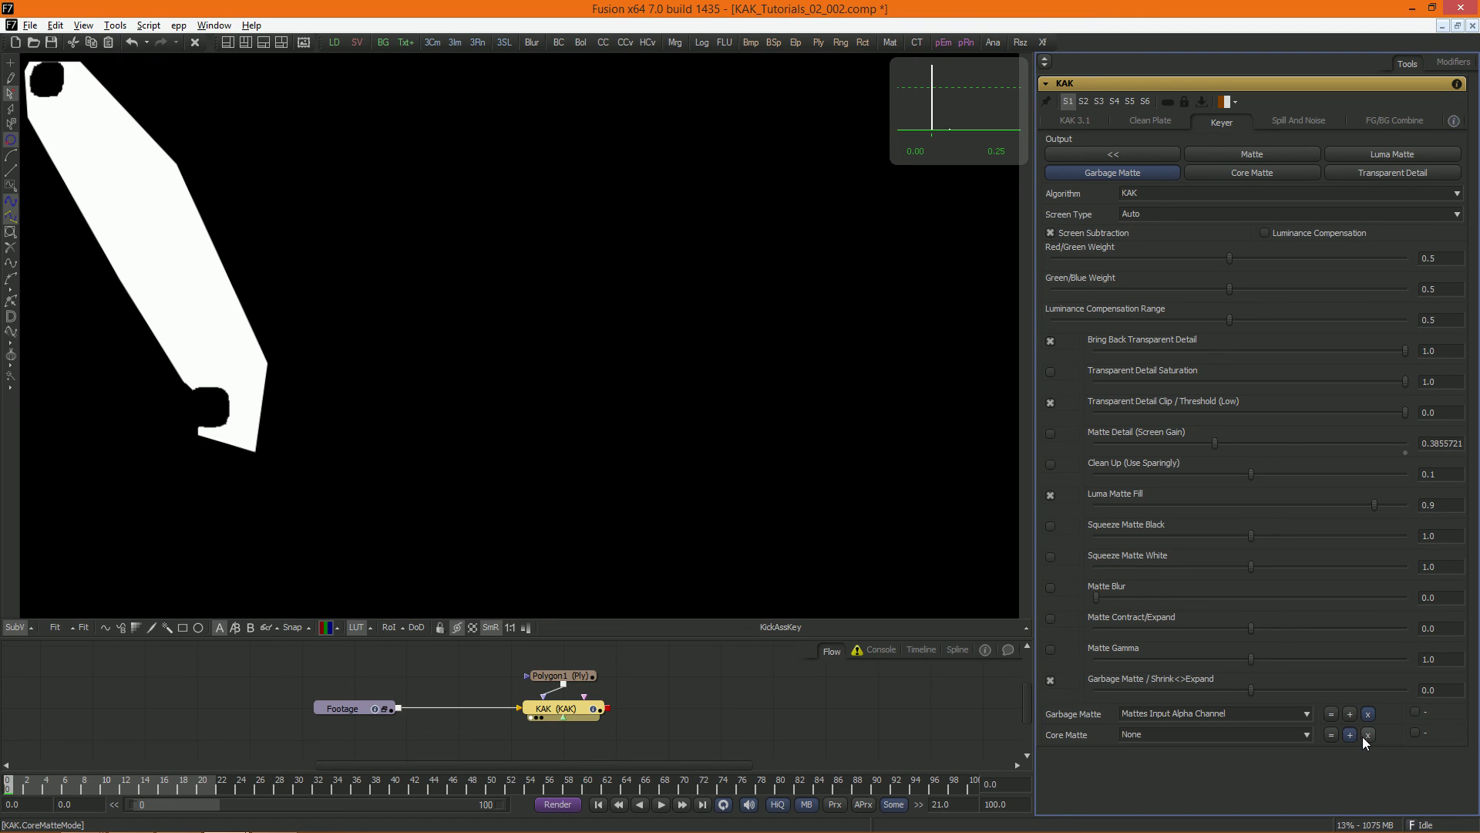
click(1416, 712)
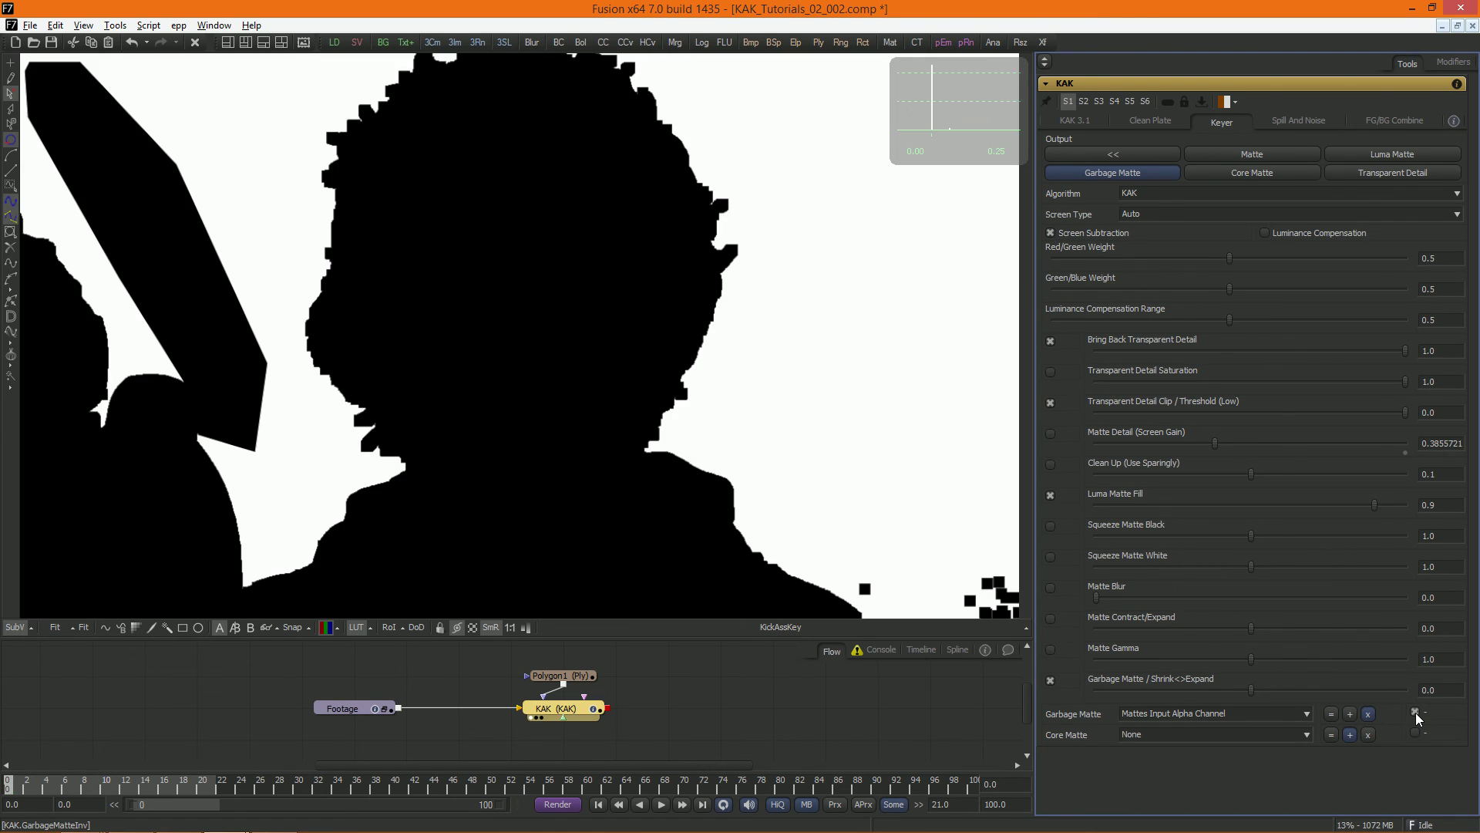
click(1416, 711)
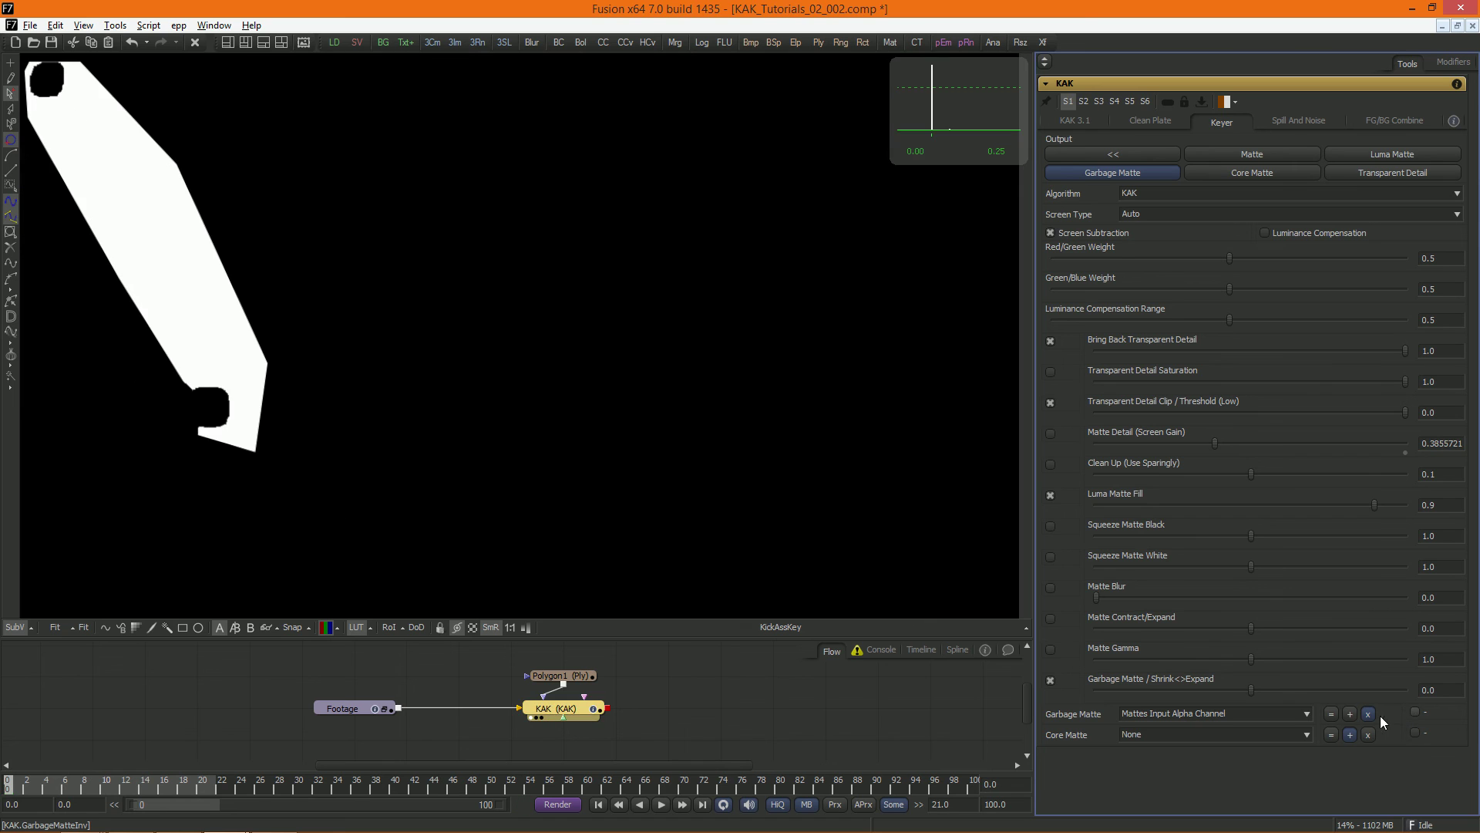
click(1350, 713)
click(1112, 155)
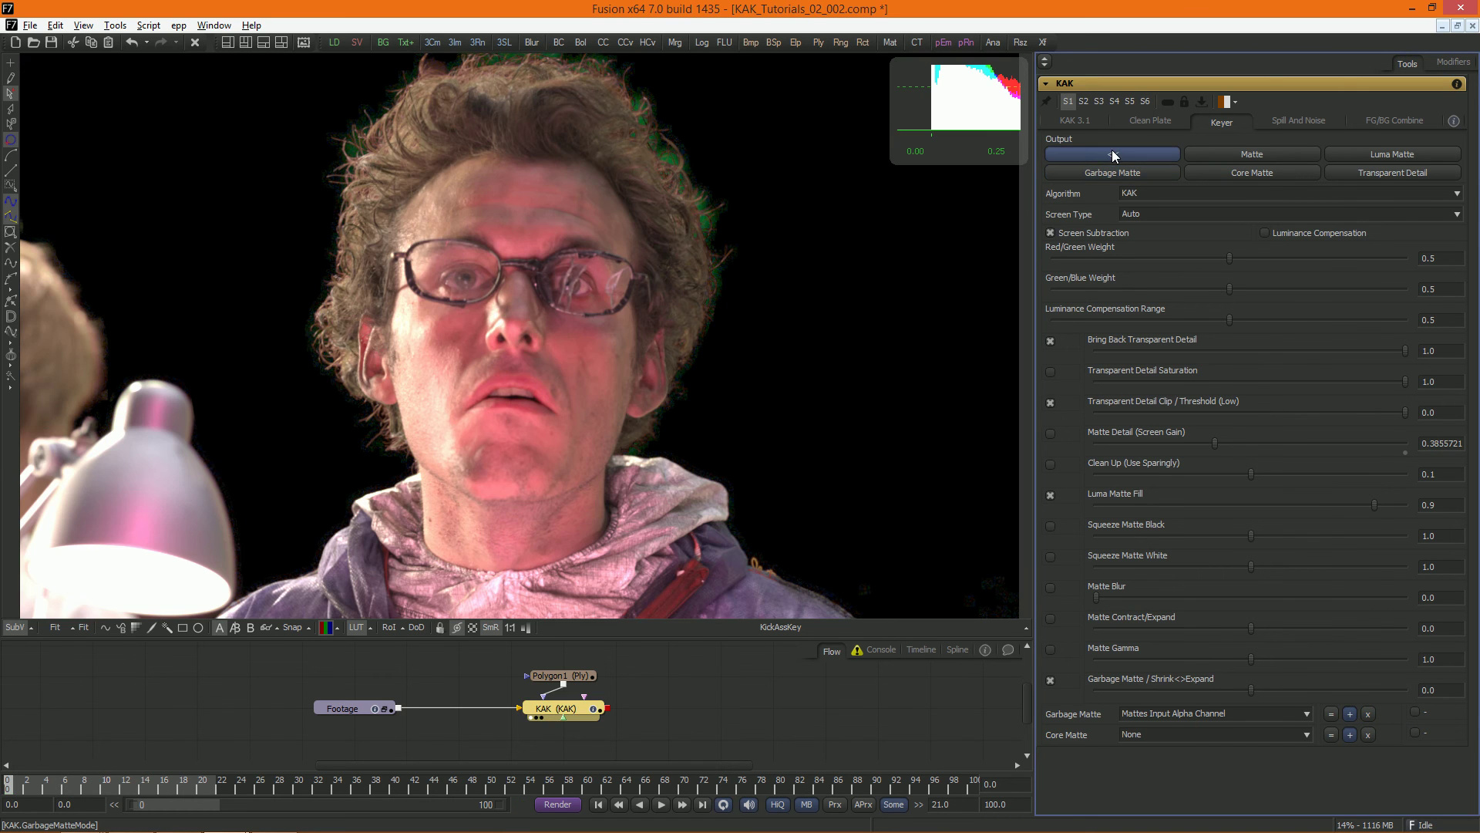
click(1051, 681)
click(1050, 680)
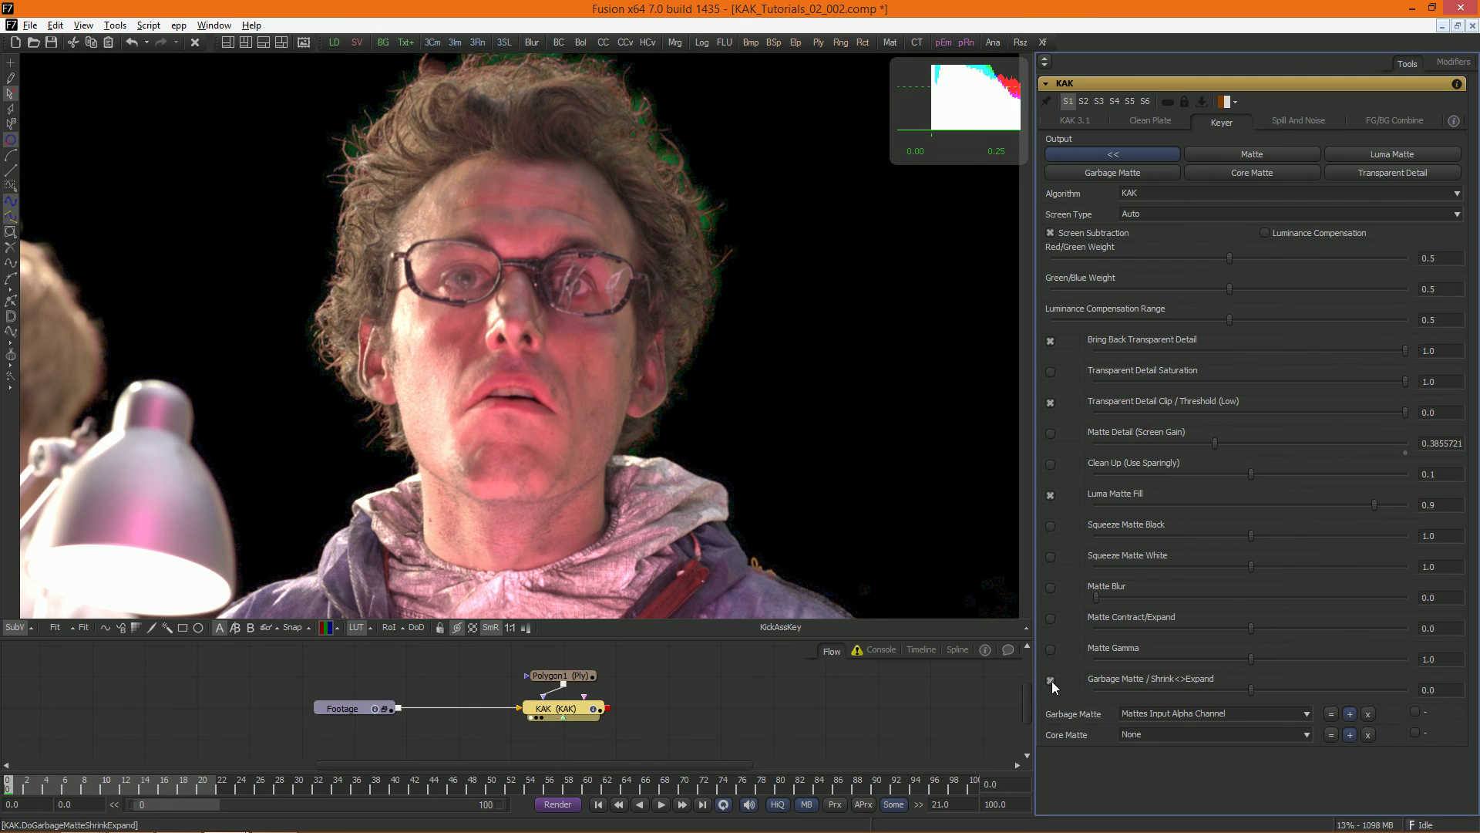